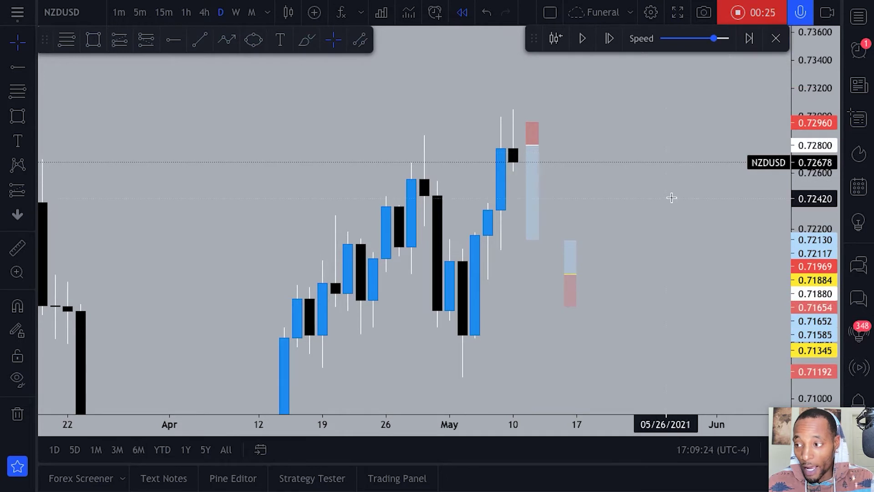
Draw a rectangle zone on the daily NZDUSD chart from about 0.71979 to 0.72129, spanning May 3 to May 12.
left_click_drag(629, 180, 596, 152)
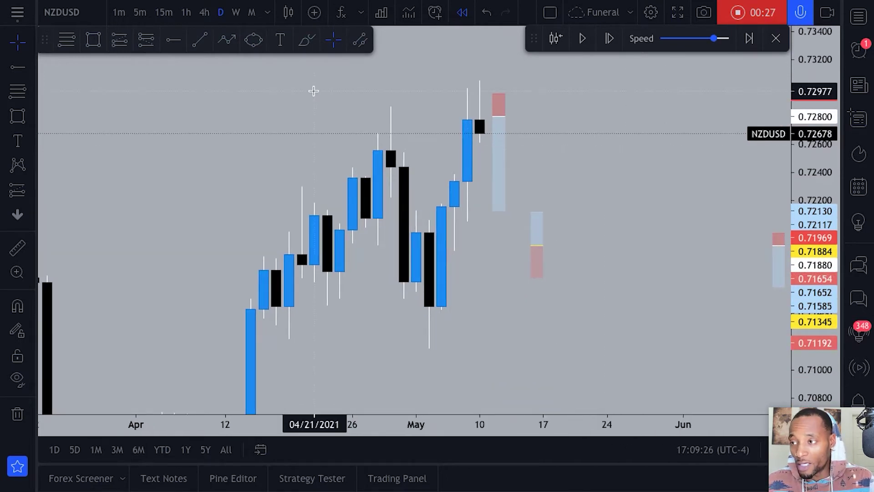
scroll(363, 117, "up", 4)
left_click_drag(304, 97, 577, 129)
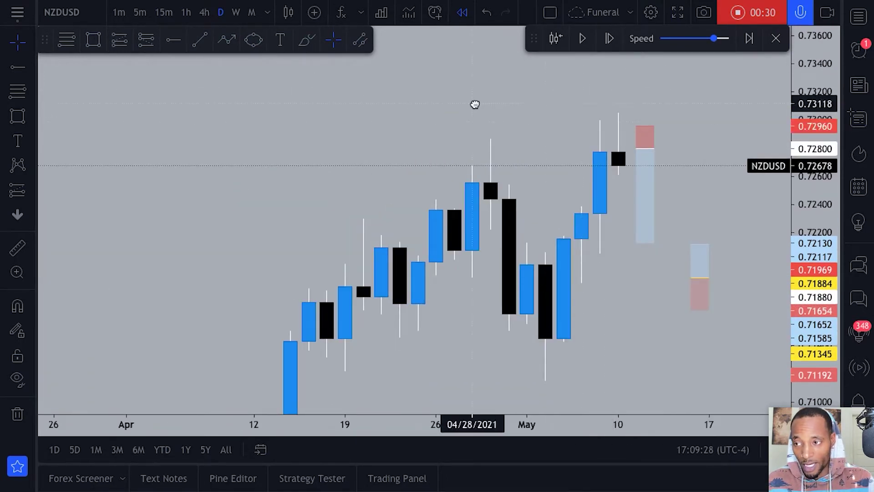
left_click_drag(474, 103, 459, 86)
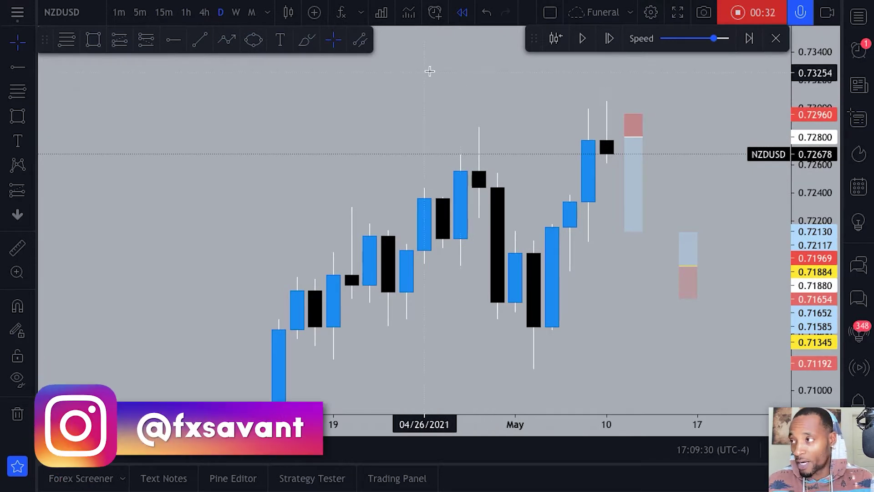
left_click(226, 39)
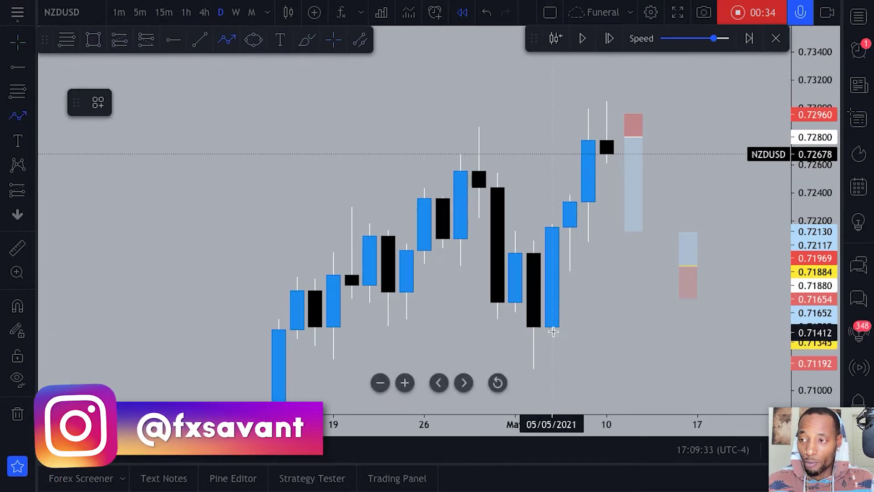
left_click(552, 327)
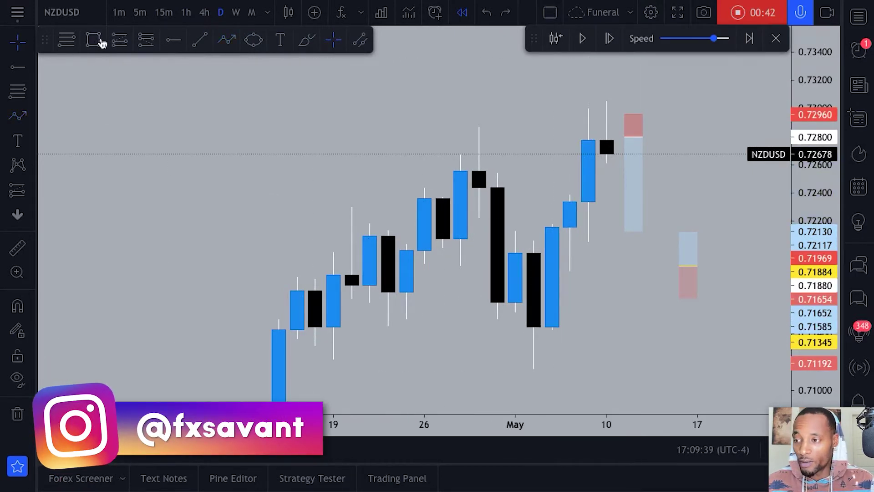
left_click(93, 41)
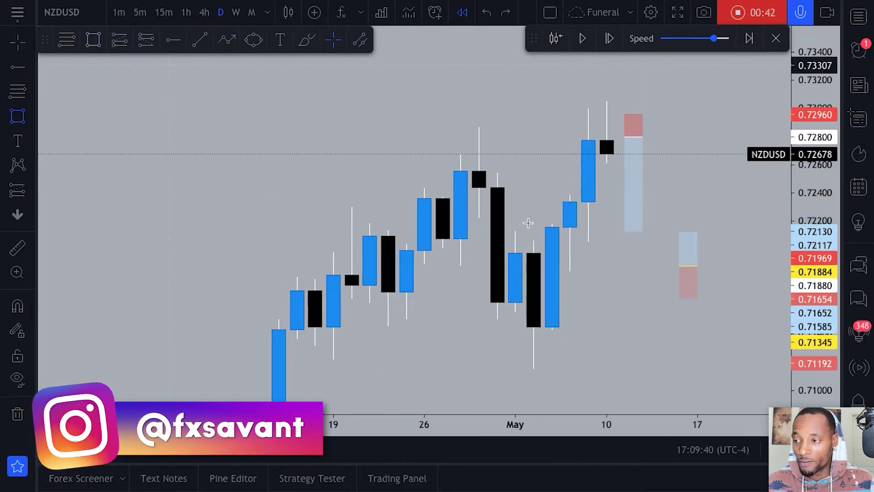
left_click_drag(515, 252, 644, 232)
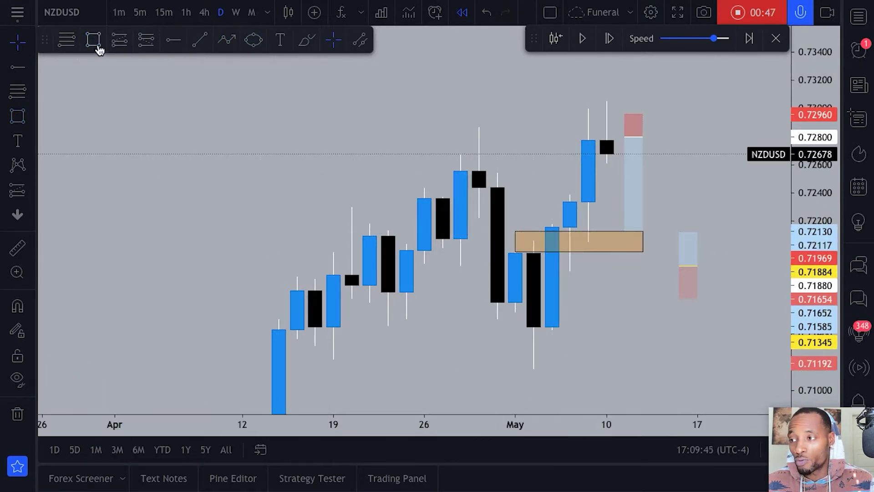
Draw a second rectangle zone just above the April 28 candle body, extending past the latest candle.
left_click(94, 40)
left_click_drag(455, 168, 715, 151)
left_click(479, 109)
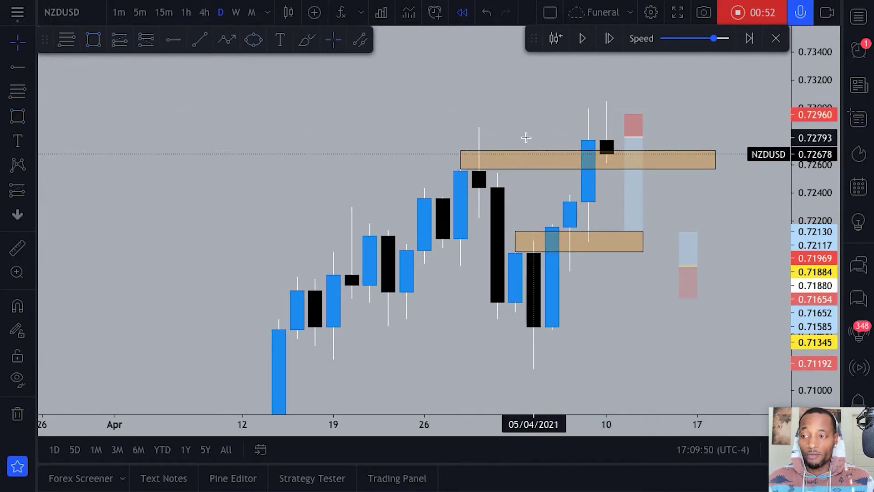
Delete both rectangle zones from the daily chart.
left_click(509, 155)
key("Delete")
left_click(527, 231)
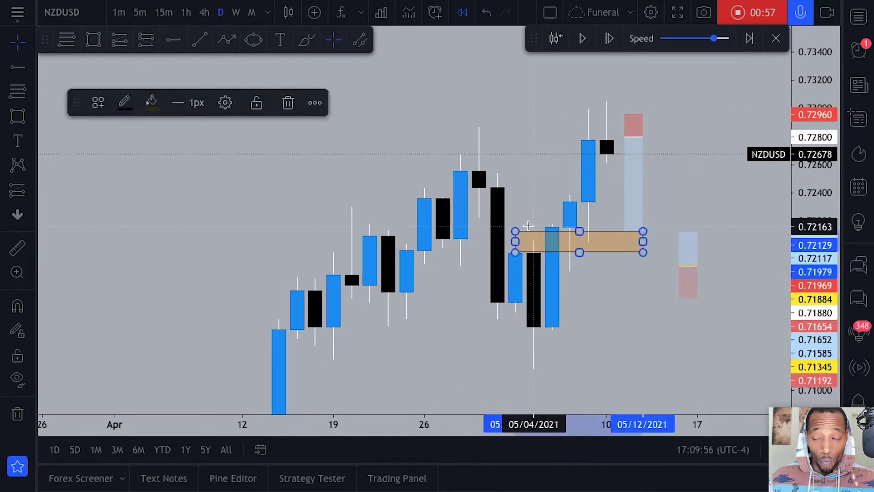
key("Delete")
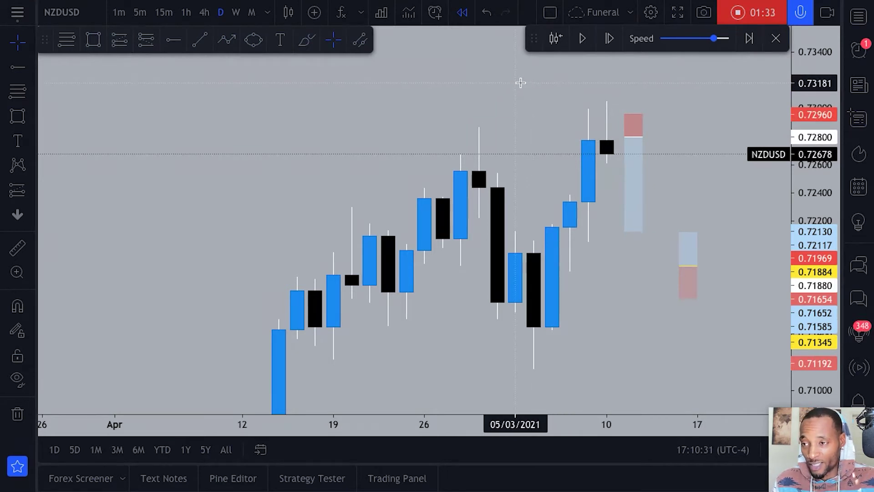
Draw a rectangle zone on the daily chart from 04/30/2021 to 05/18/2021, between about 0.71979 and 0.7213.
left_click_drag(517, 108, 479, 108)
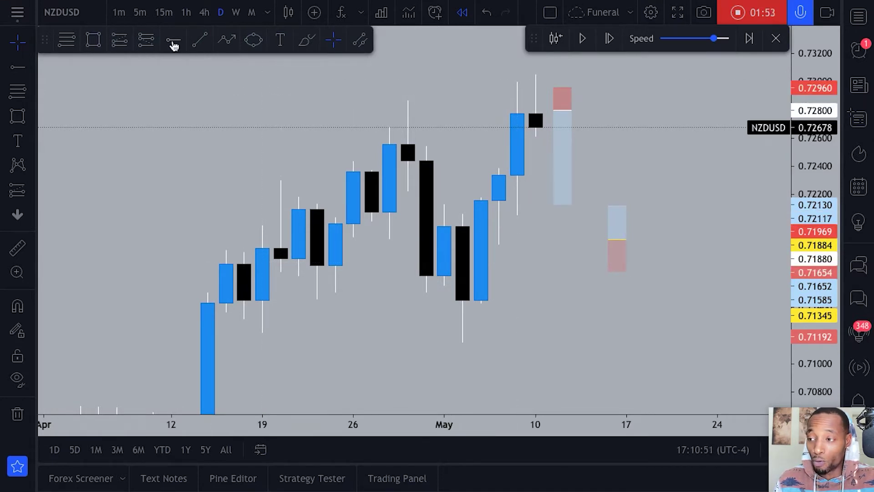
left_click(173, 42)
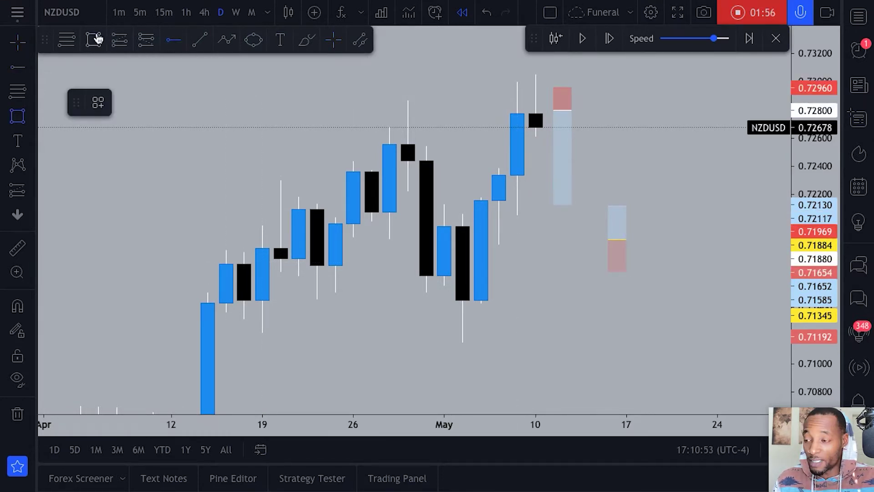
left_click(95, 39)
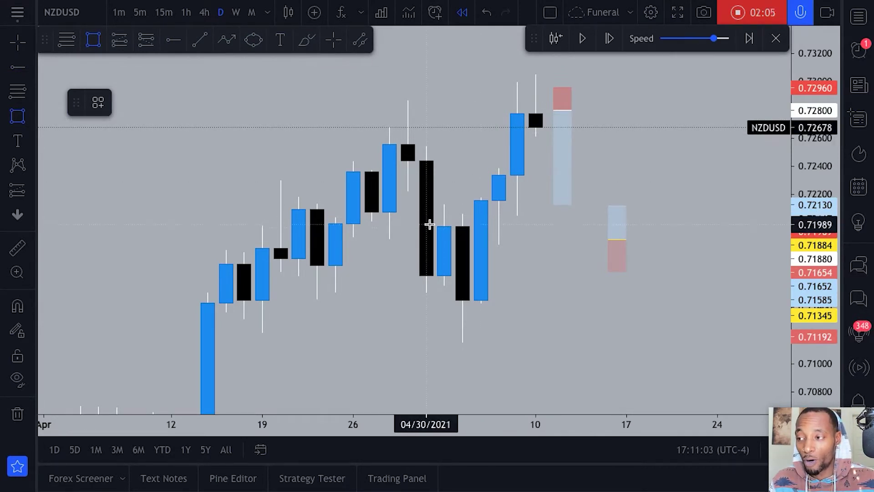
left_click(428, 226)
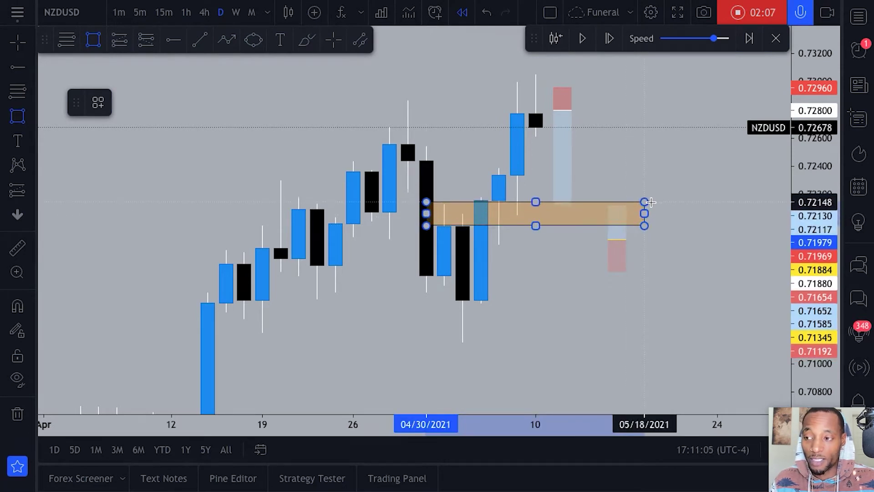
left_click(646, 204)
key("Escape")
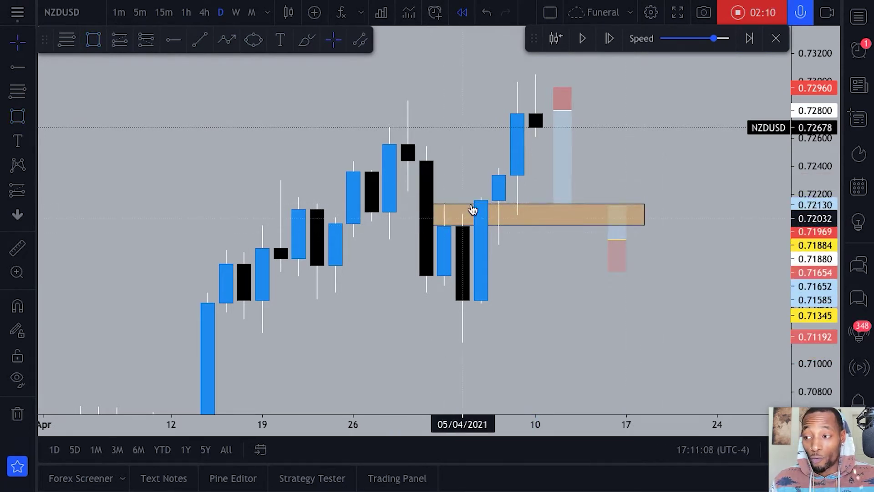
left_click(474, 216)
key("Escape")
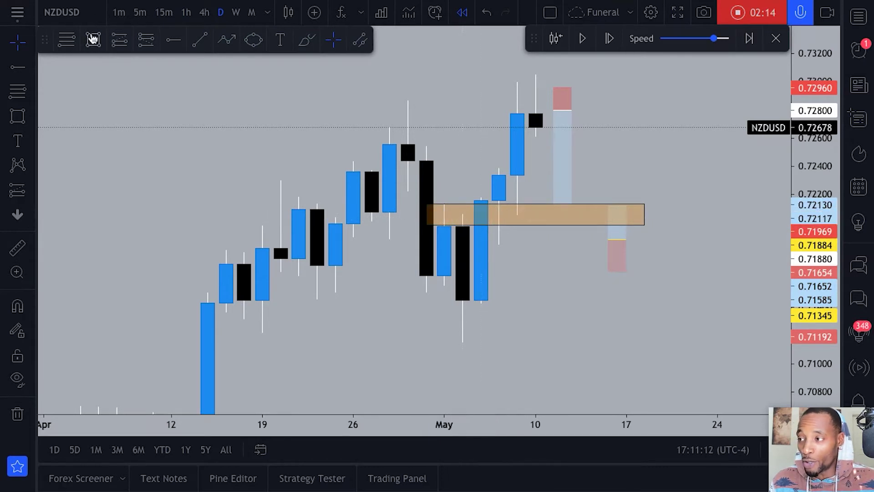
Try an upper rectangle zone from 04/28/2021 to 05/13/2021 between about 0.72565 and 0.72701, and delete it.
left_click(93, 40)
left_click(389, 142)
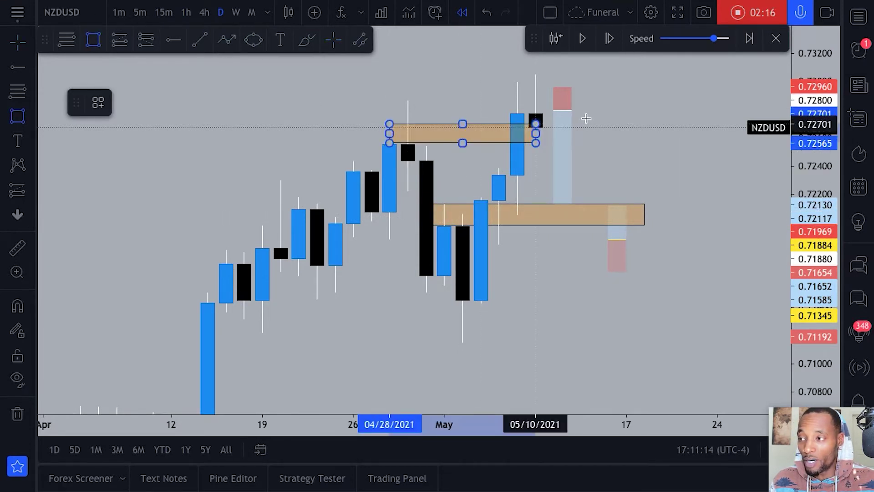
left_click(588, 123)
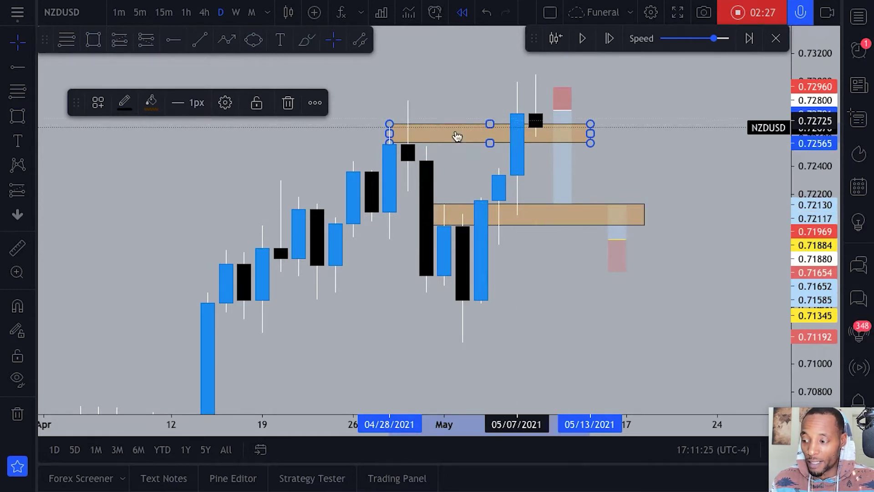
key("Delete")
left_click(466, 209)
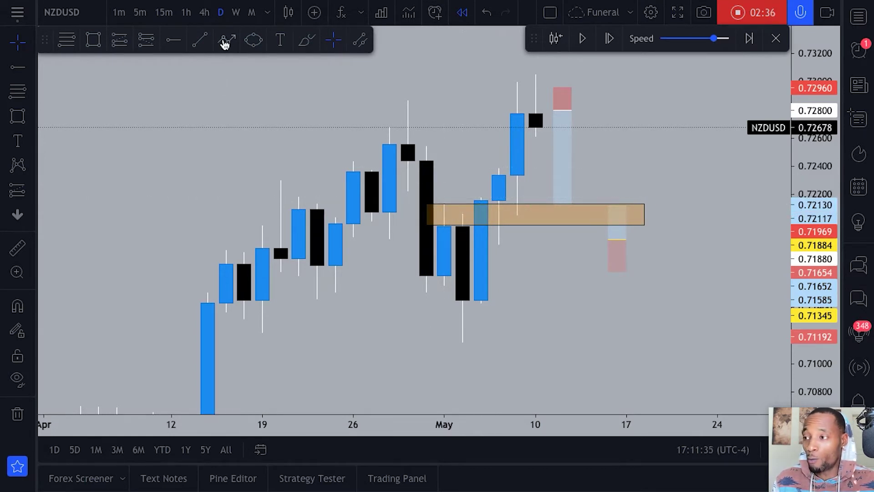
Sketch a zigzag path from the April 29 high through the May swings down to the rectangle zone, and undo it.
left_click(225, 43)
left_click(407, 98)
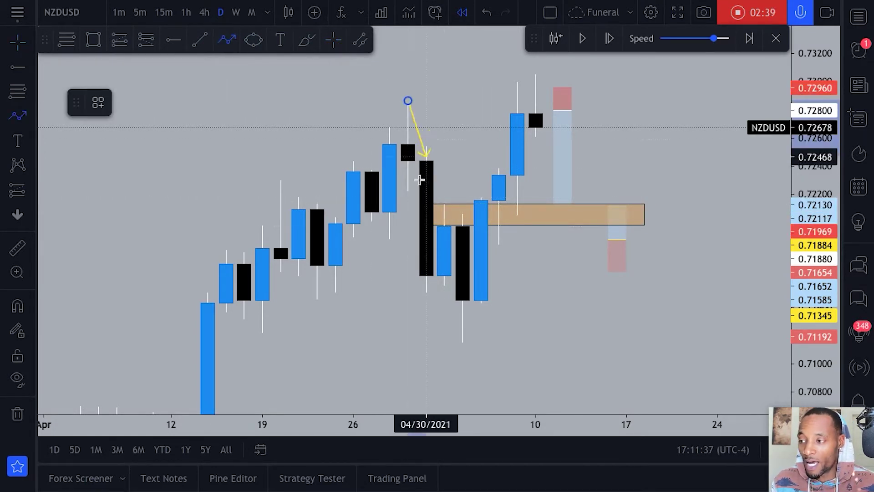
left_click(426, 273)
left_click(444, 213)
left_click(462, 304)
left_click(517, 81)
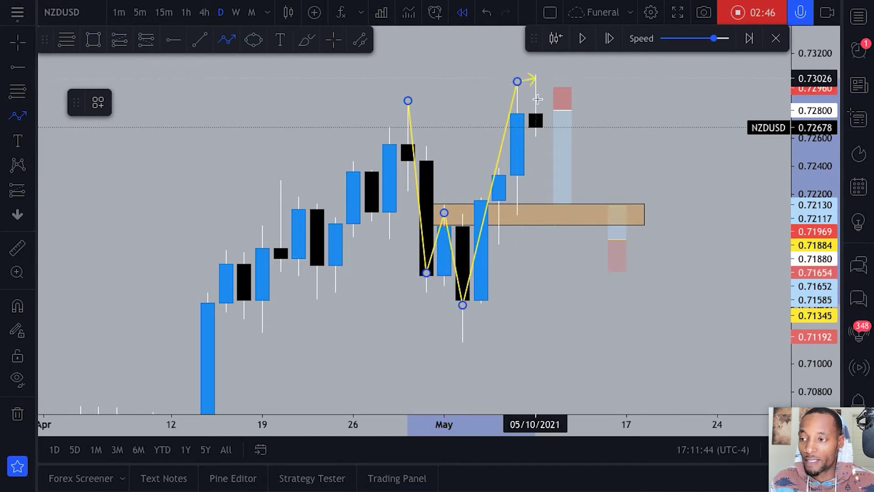
double_click(553, 204)
left_click(467, 122)
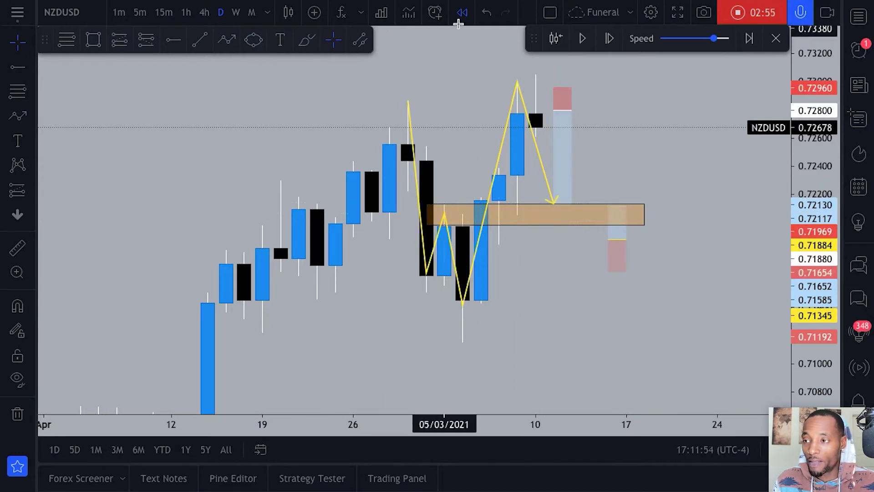
left_click(486, 15)
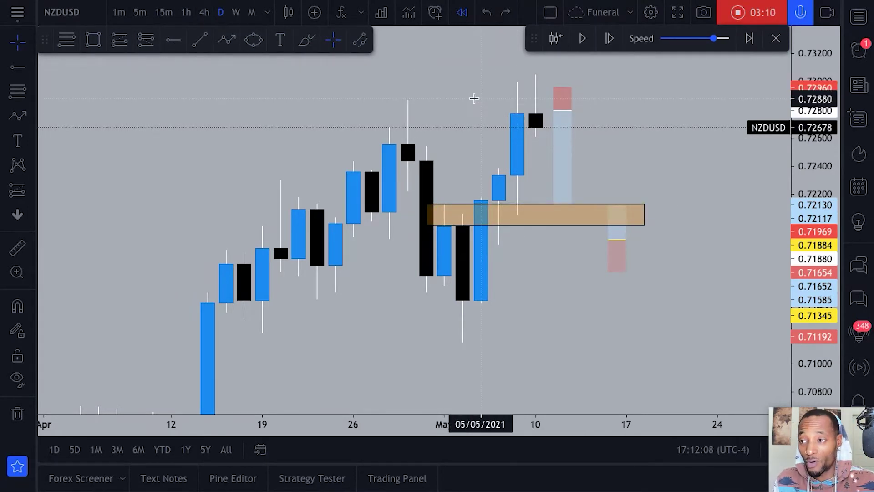
Switch the chart to the 4-hour timeframe with the zone and latest candles in view.
left_click(202, 15)
scroll(297, 82, "down", 6)
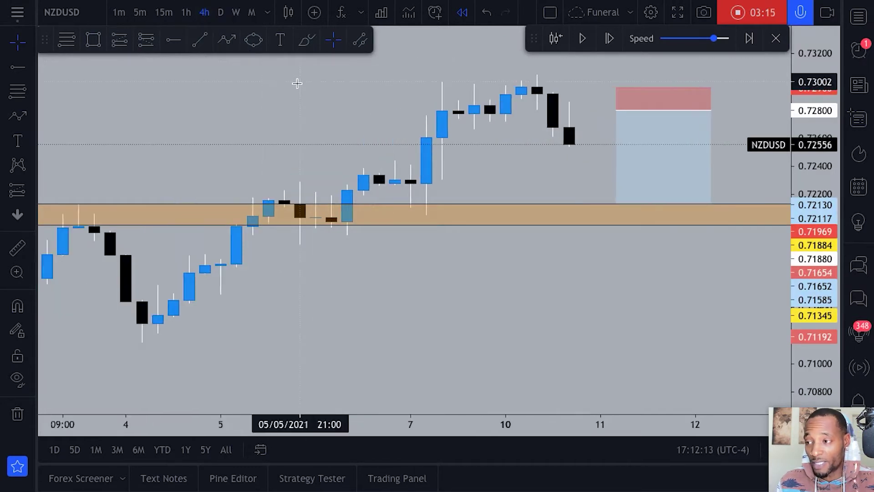
scroll(775, 158, "down", 5)
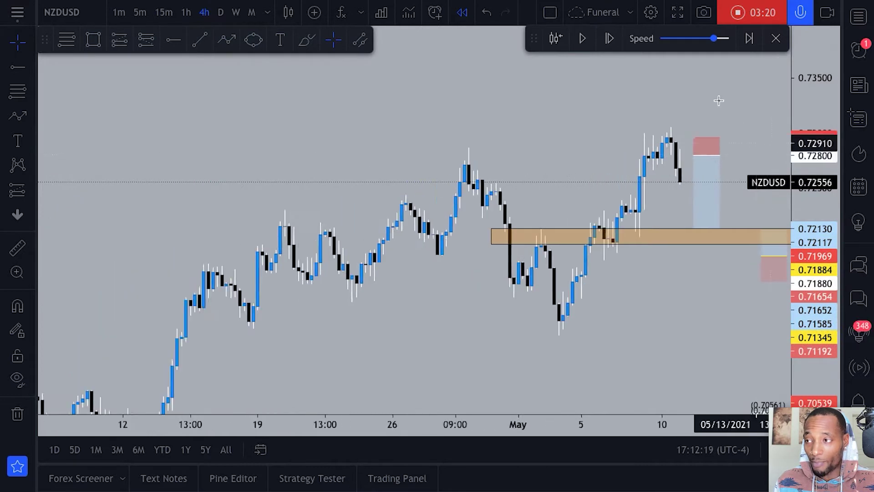
left_click_drag(521, 61, 287, 30)
left_click_drag(327, 128, 355, 139)
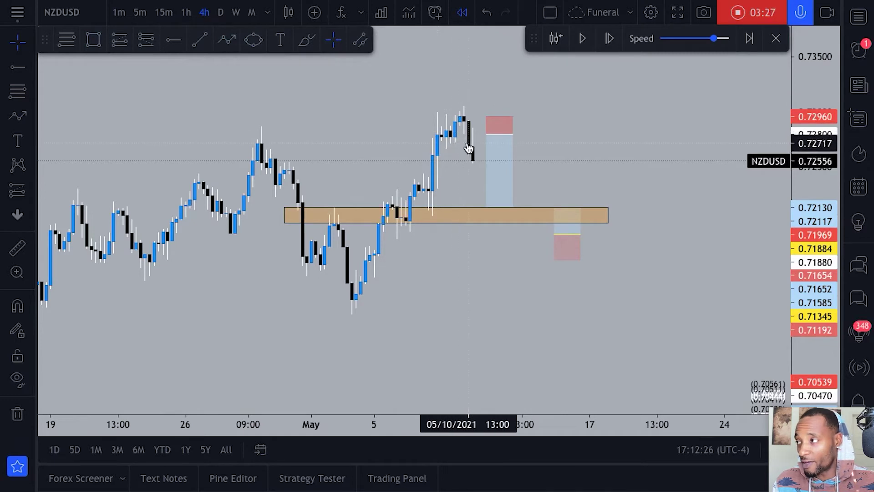
Draw a narrow rectangle zone beneath the recent highs from 05/07/2021 09:00 to 05/13/2021 01:00, with its lower edge at about 0.72698.
left_click(93, 40)
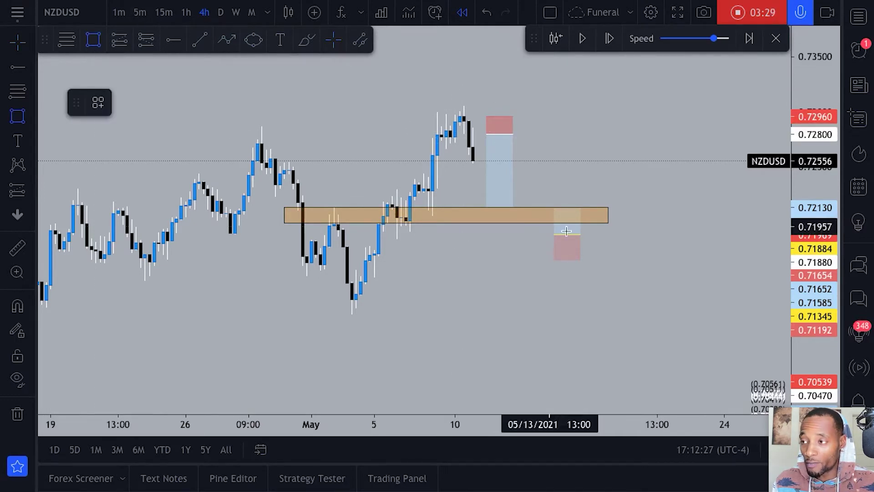
left_click(437, 137)
left_click(535, 145)
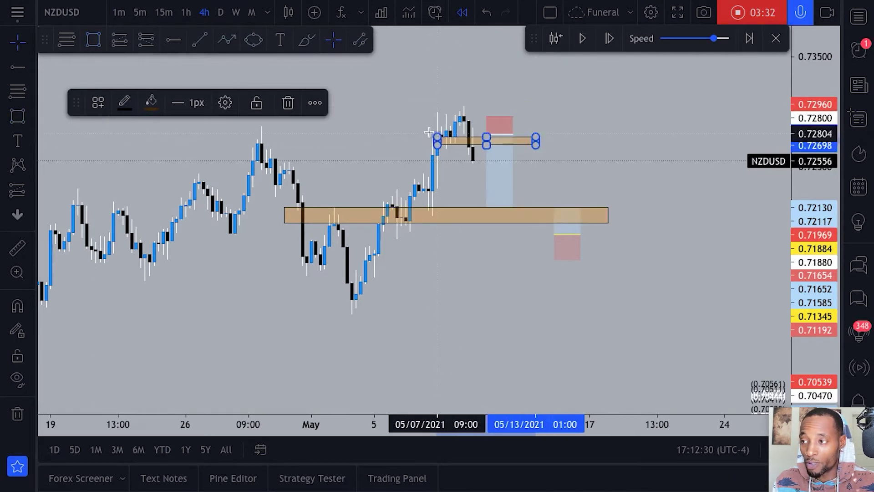
left_click(403, 123)
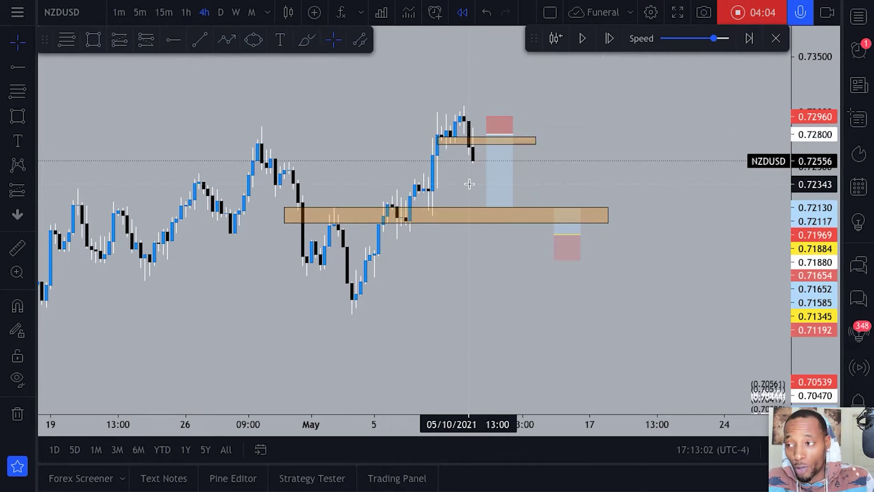
Advance the 4-hour bar replay candle by candle until price trades back up through the narrow upper zone.
left_click(438, 153)
left_click(462, 179)
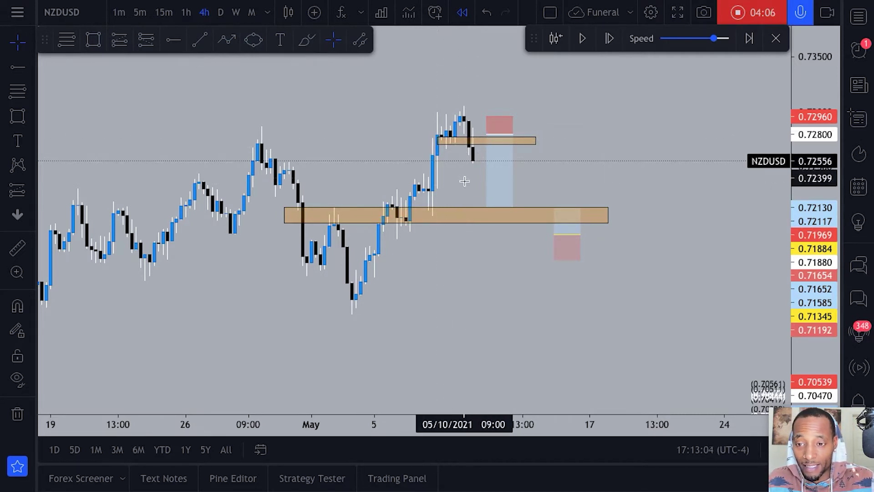
left_click_drag(803, 332, 803, 183)
left_click_drag(675, 262, 663, 313)
left_click_drag(676, 204, 664, 237)
left_click_drag(656, 191, 672, 167)
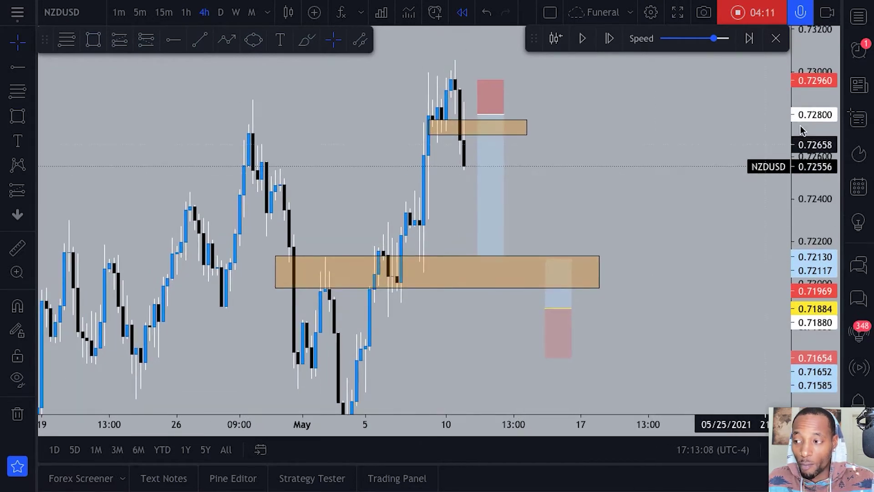
left_click_drag(802, 130, 805, 238)
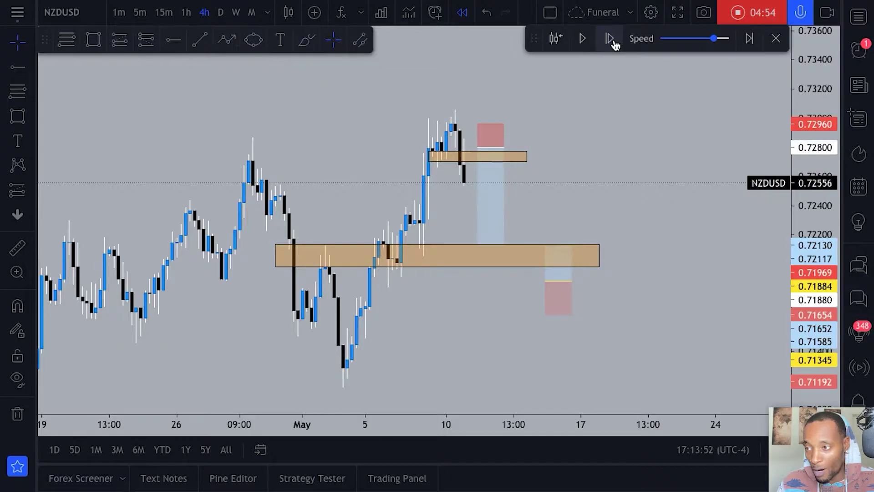
left_click(609, 39)
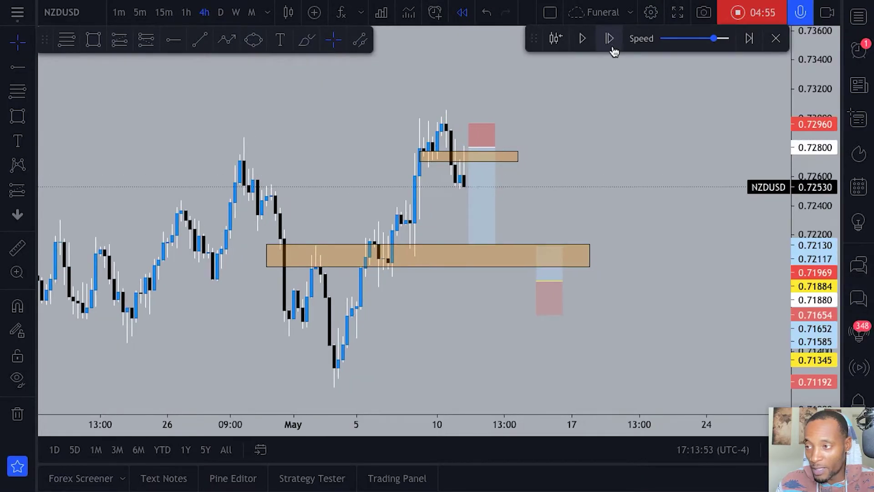
left_click(610, 39)
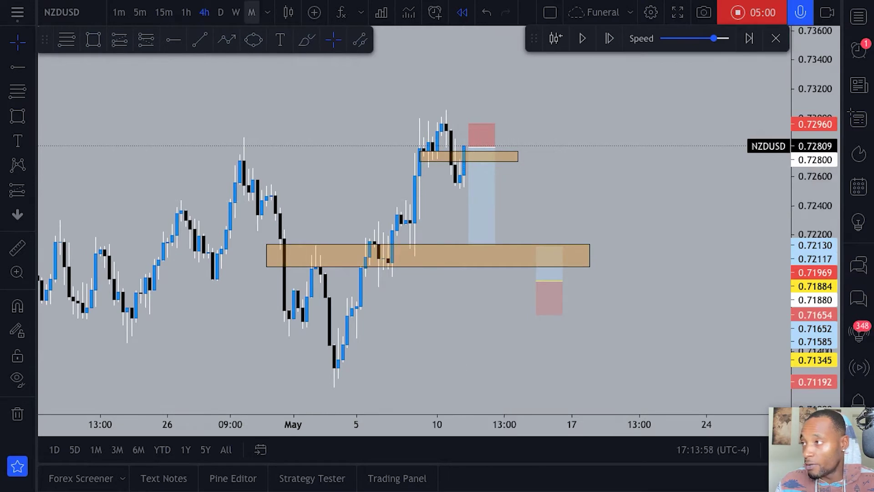
Switch to the 1-hour timeframe and restart the bar replay from an early May 11 candle.
left_click(186, 13)
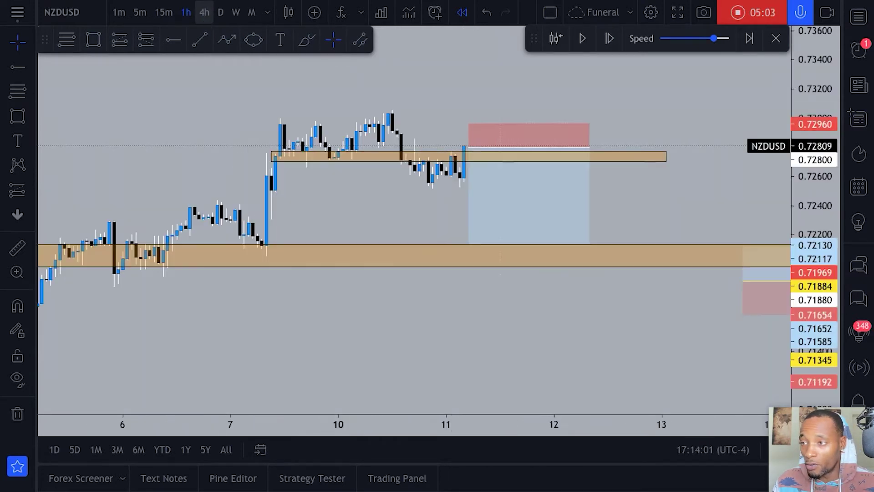
left_click(555, 38)
left_click(450, 186)
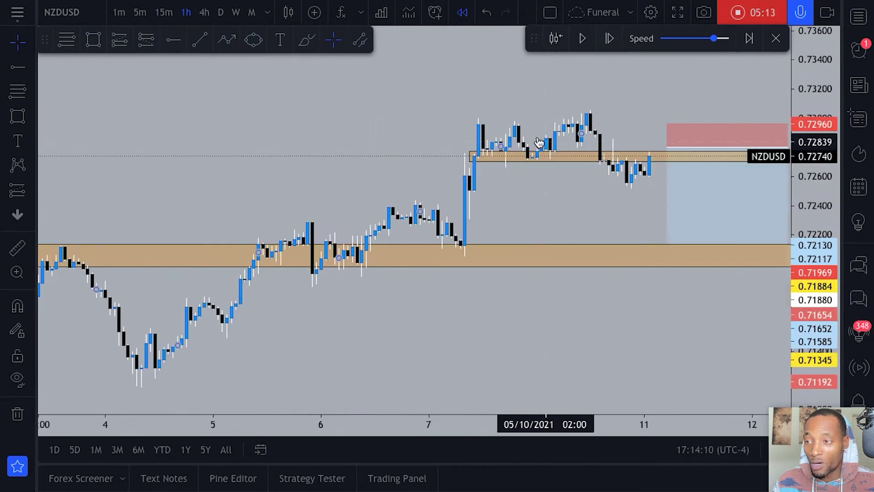
Draw a small rectangle zone beneath the latest May 11 candles, spanning about 0.7260 to 0.7263.
left_click_drag(640, 238, 679, 301)
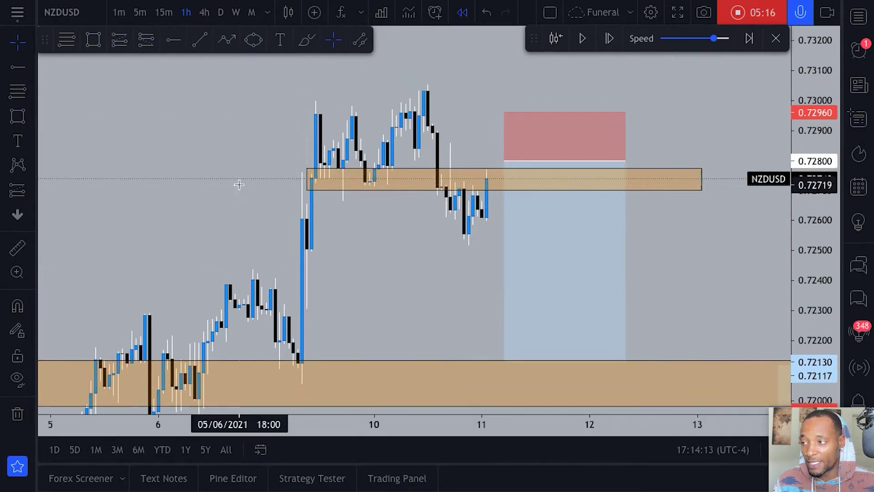
left_click(305, 173)
key("Escape")
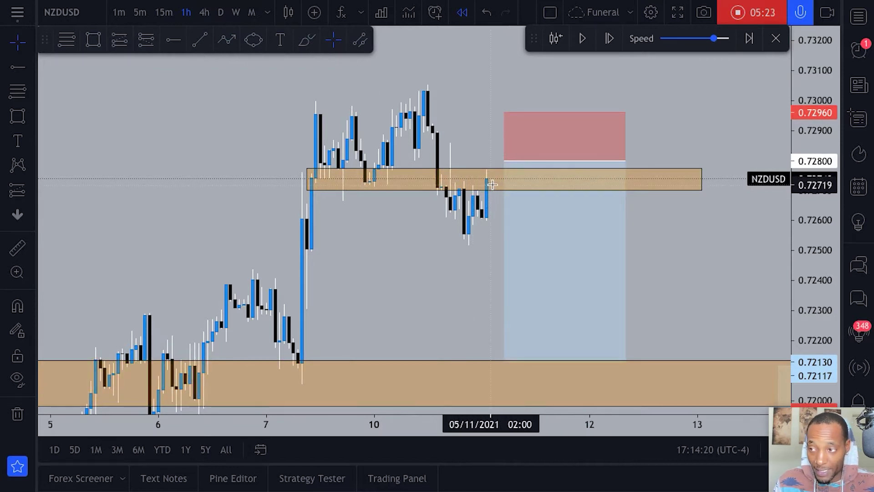
left_click_drag(454, 72, 446, 51)
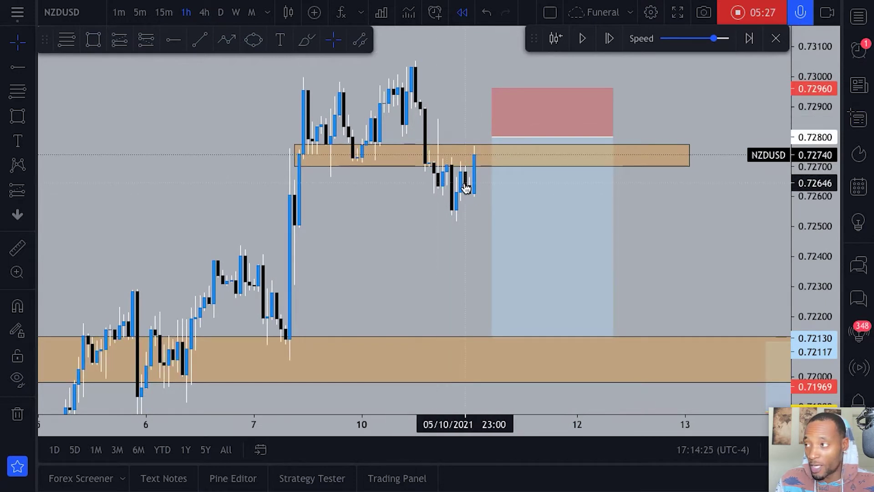
left_click(94, 40)
left_click_drag(481, 201, 496, 197)
left_click(423, 219)
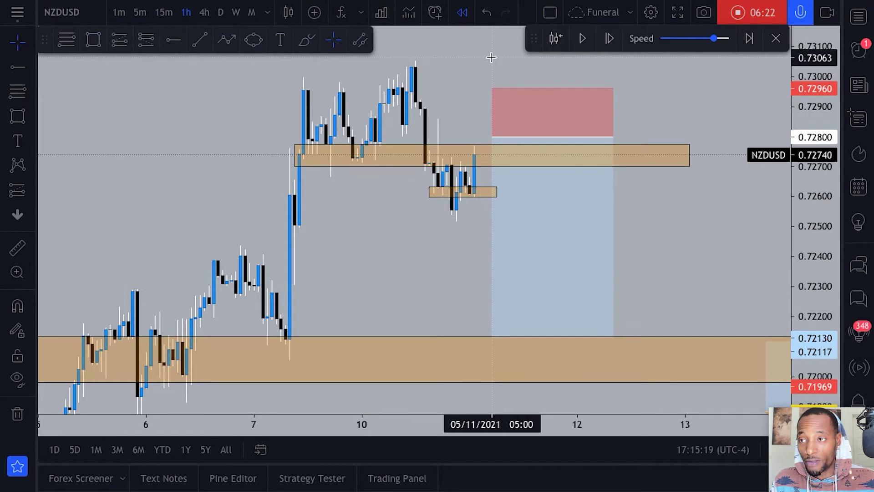
Advance the 1-hour bar replay by two candles to show price dropping through the small zone.
left_click(609, 39)
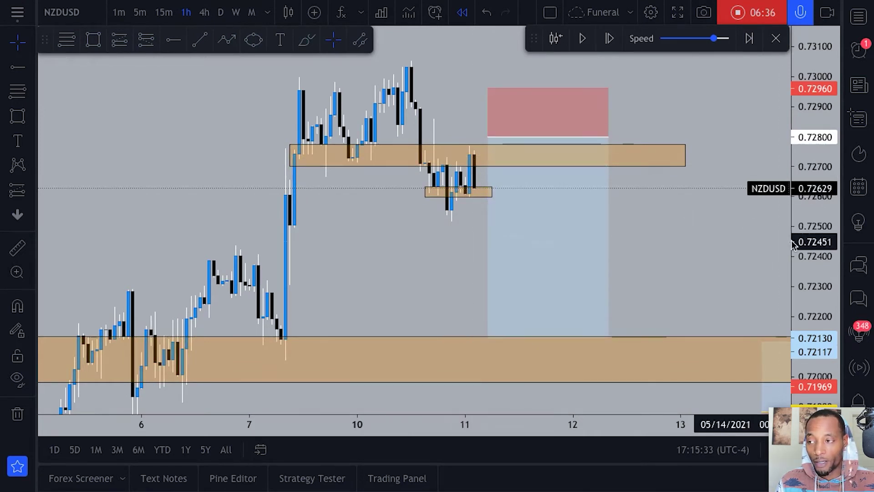
left_click_drag(801, 242, 801, 135)
left_click_drag(708, 235, 704, 255)
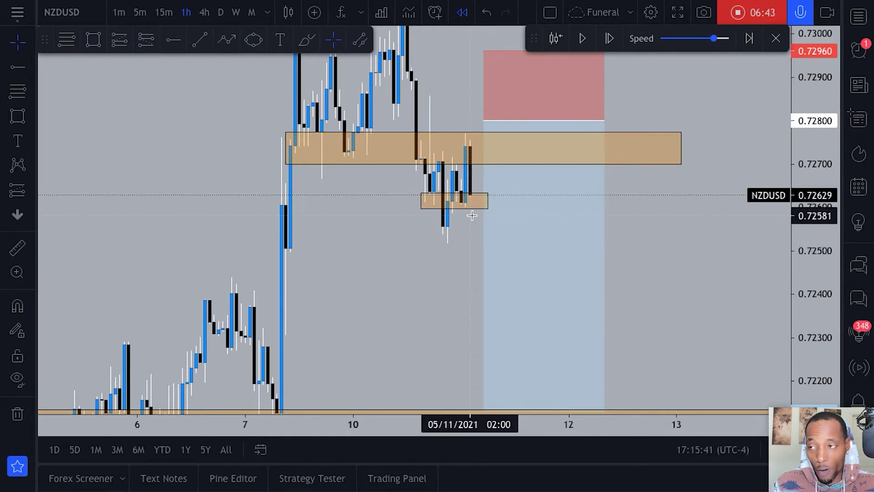
left_click(610, 39)
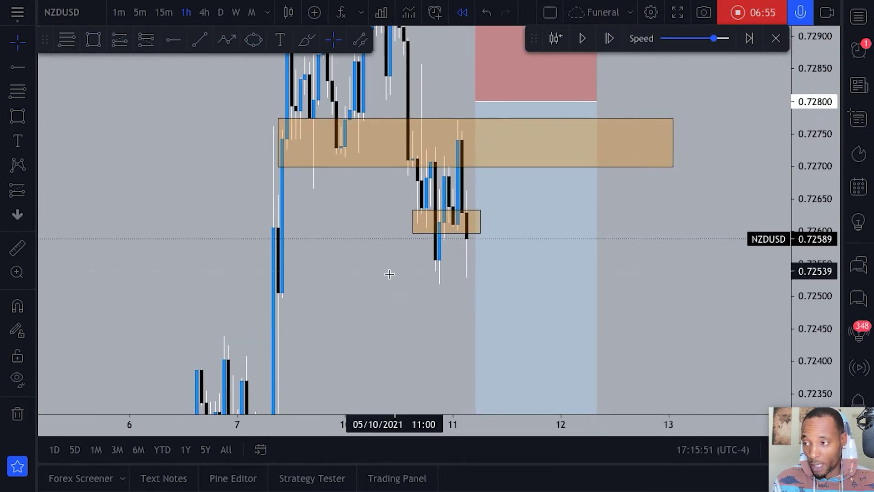
Reshape the small zone around the recent swing low, starting 05/10/2021 18:00 and spanning about 0.72519 to 0.72556.
mouse_move(412, 204)
left_mouse_down()
mouse_move(419, 291)
mouse_move(425, 266)
mouse_move(426, 284)
left_mouse_up()
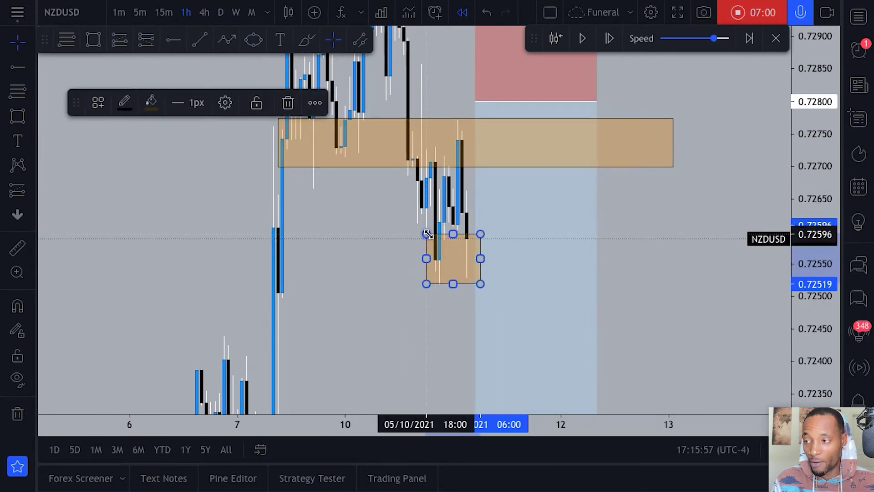
left_click_drag(426, 234, 425, 259)
left_click(315, 226)
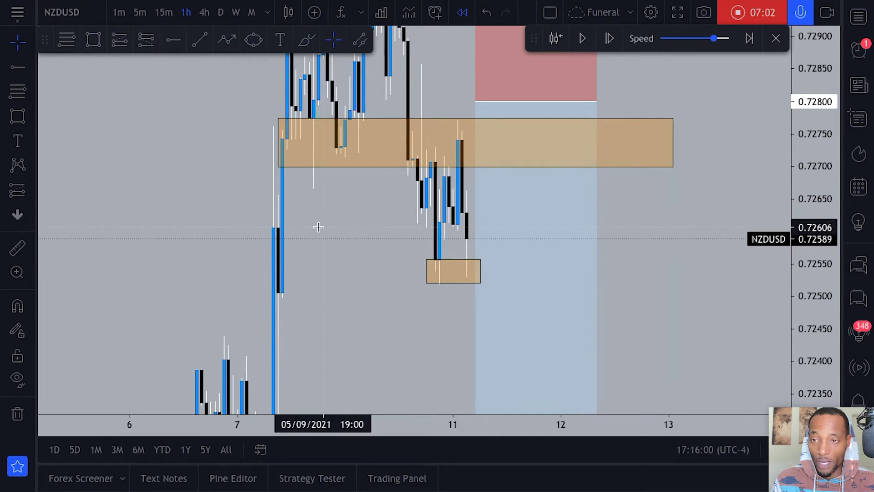
Advance the 1-hour bar replay by one candle so price reaches the short position's entry at 0.72800.
left_click_drag(811, 149, 815, 264)
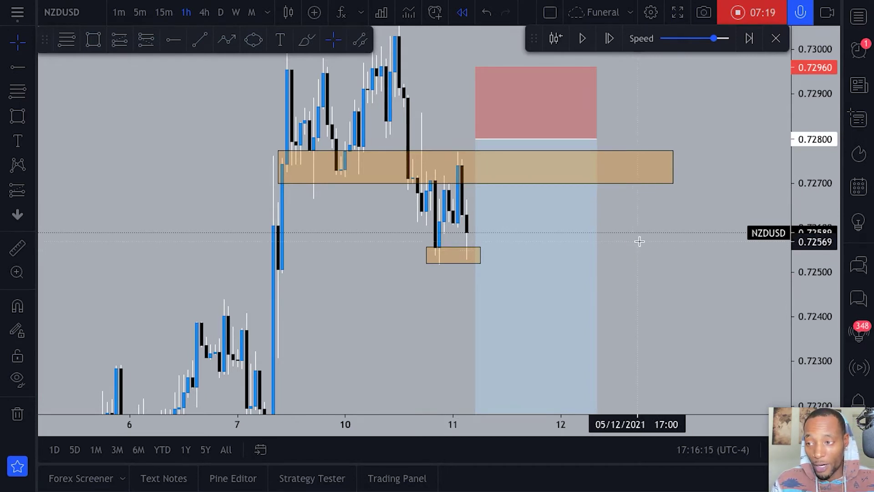
left_click_drag(638, 214, 571, 202)
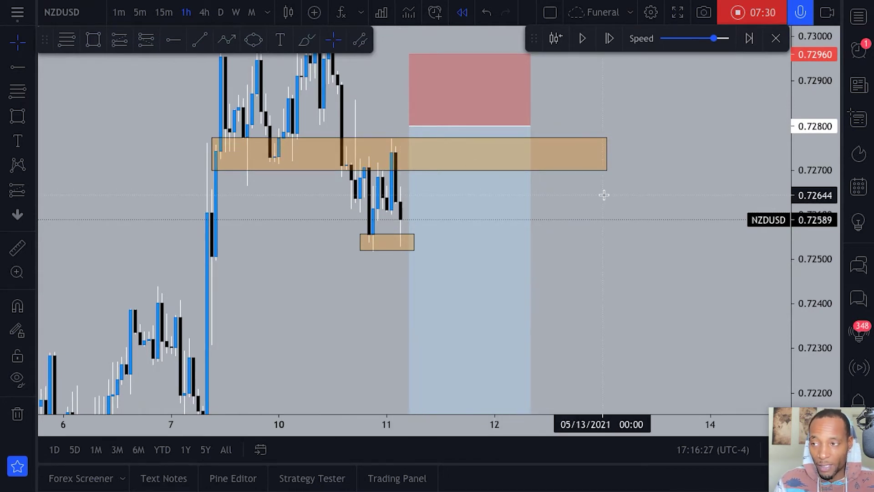
left_click(484, 126)
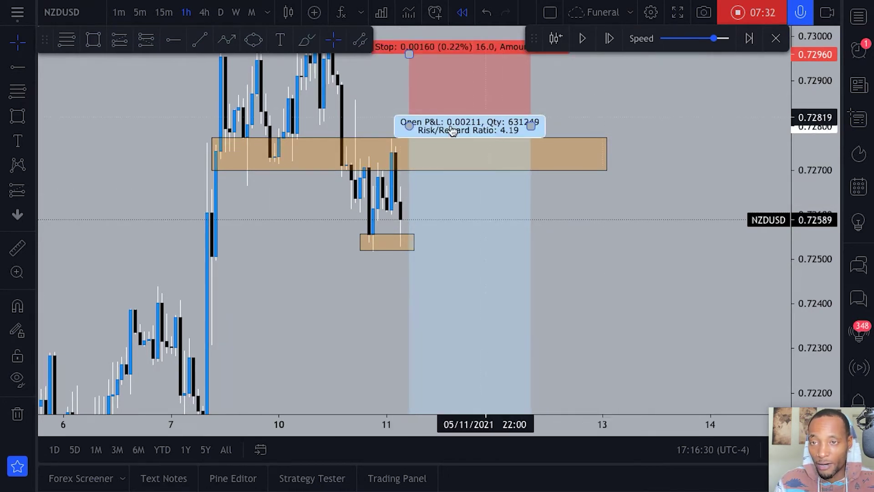
left_click_drag(820, 107, 815, 325)
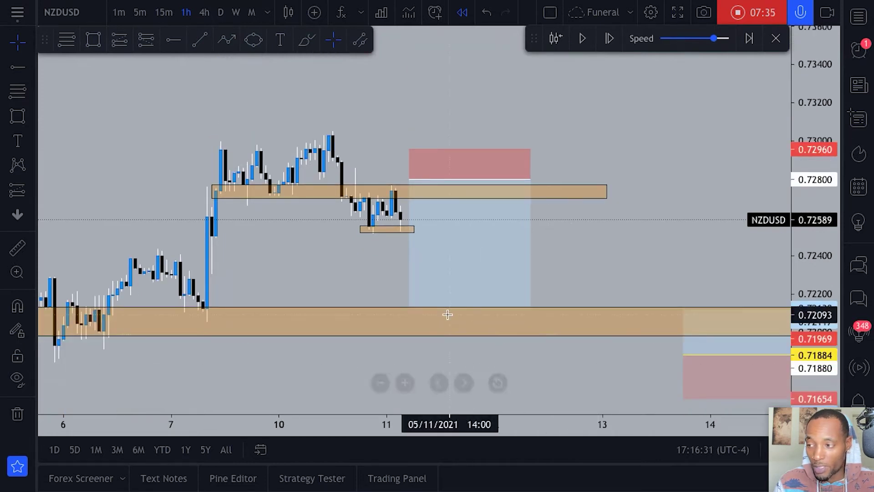
left_click(426, 309)
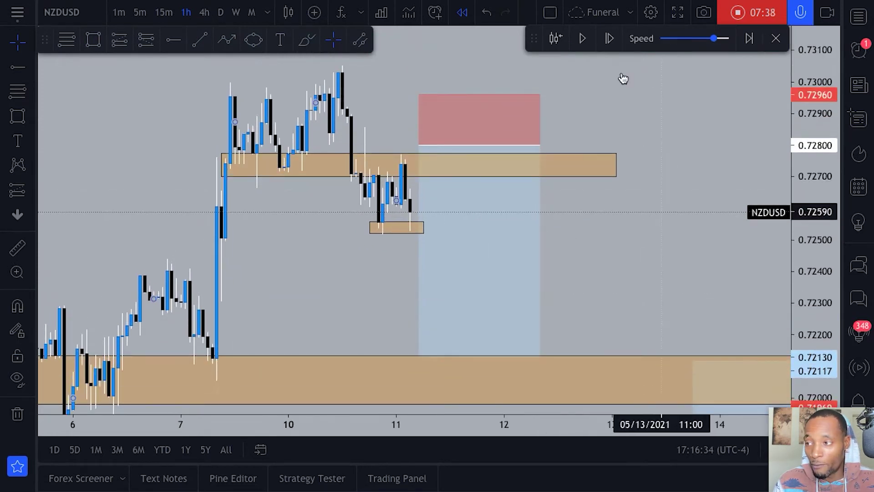
left_click(607, 38)
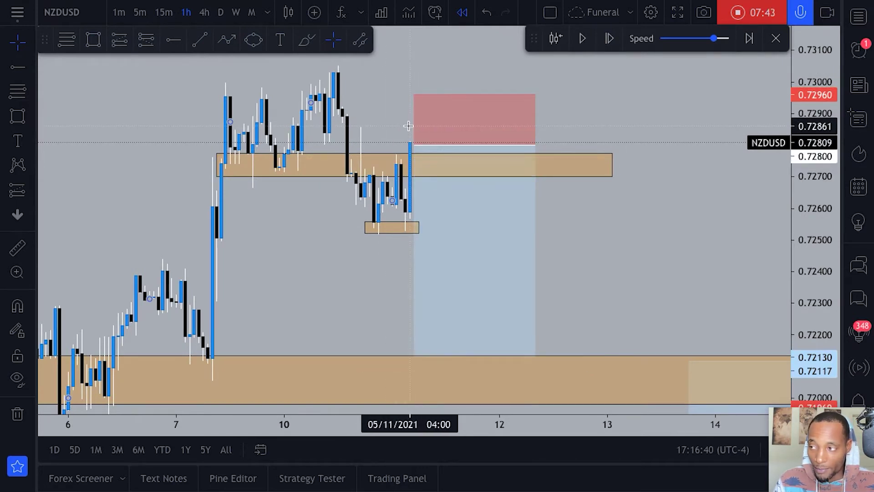
Switch to the 15-minute timeframe and draw a narrow rectangle zone at about 0.7290 to 0.7294, where price broke down on May 10.
left_click(346, 158)
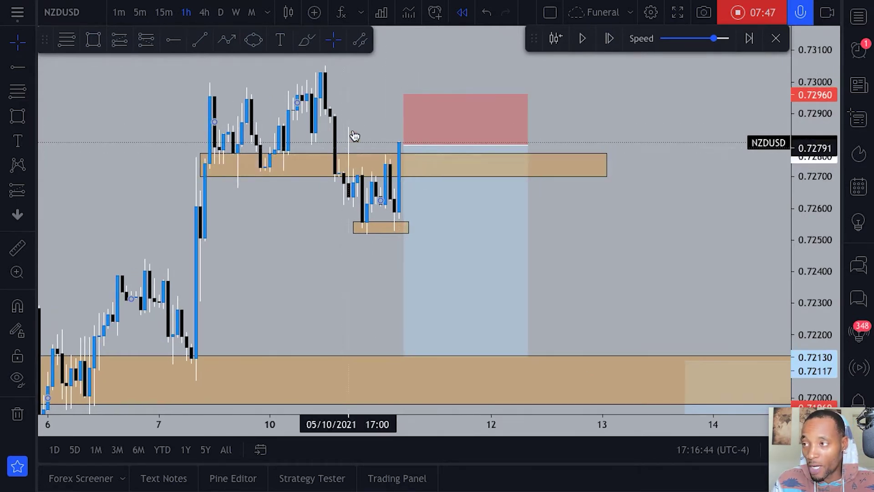
left_click_drag(392, 80, 568, 83)
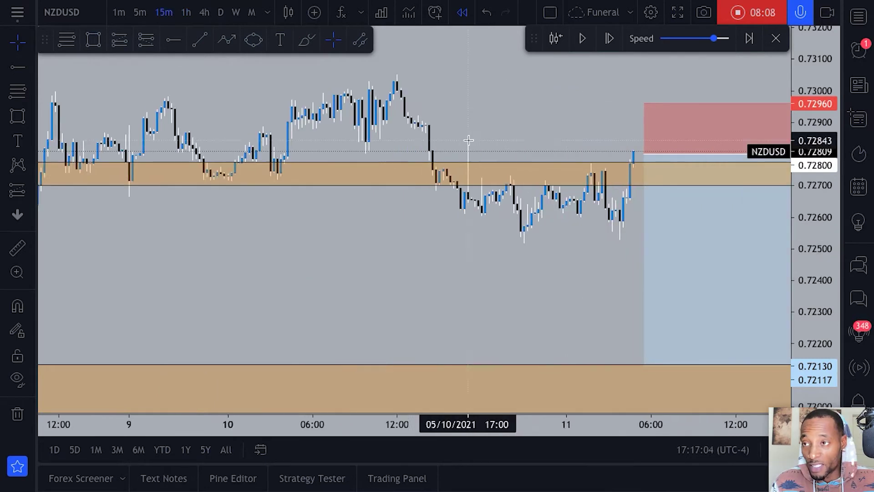
scroll(468, 140, "down", 3)
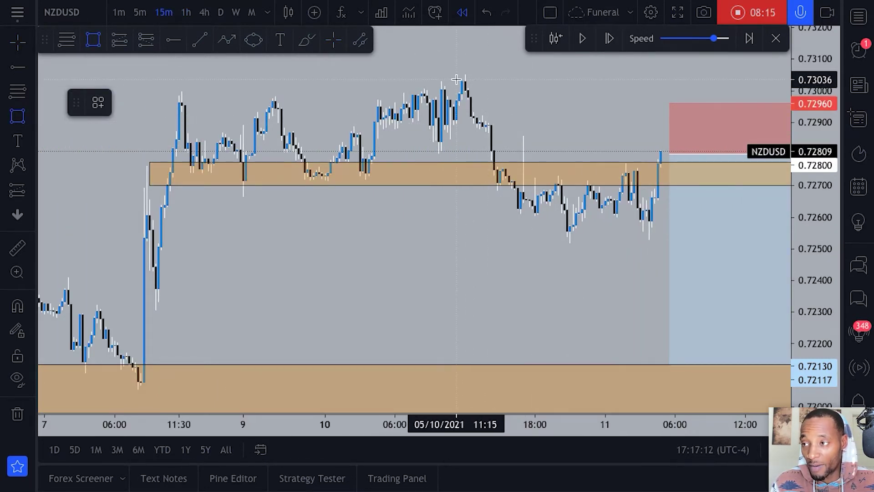
mouse_move(486, 123)
left_mouse_down()
mouse_move(735, 101)
mouse_move(736, 111)
left_mouse_up()
left_click(624, 93)
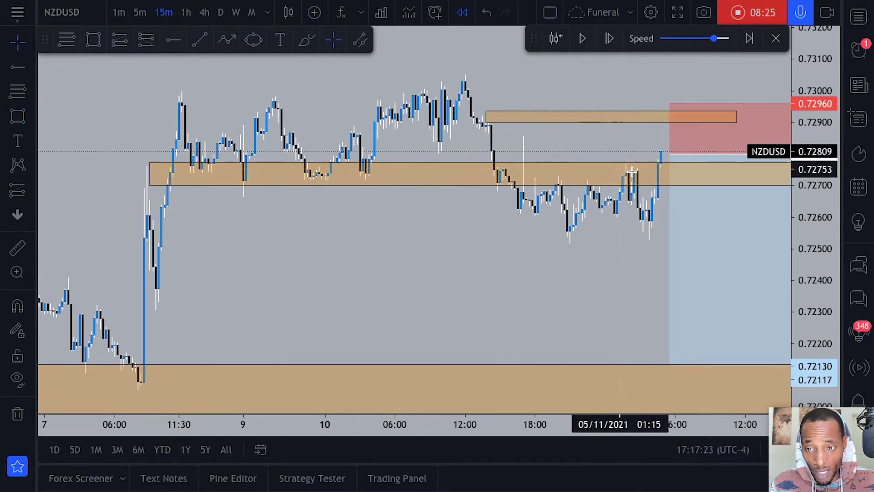
Delete the wide rectangle zone that spans roughly 0.7270 to 0.7278.
left_click_drag(823, 194, 823, 179)
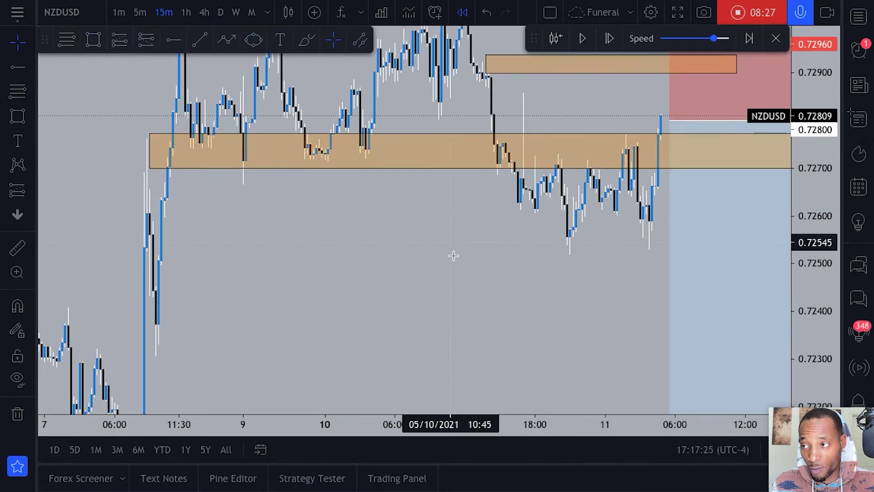
left_click_drag(452, 254, 411, 267)
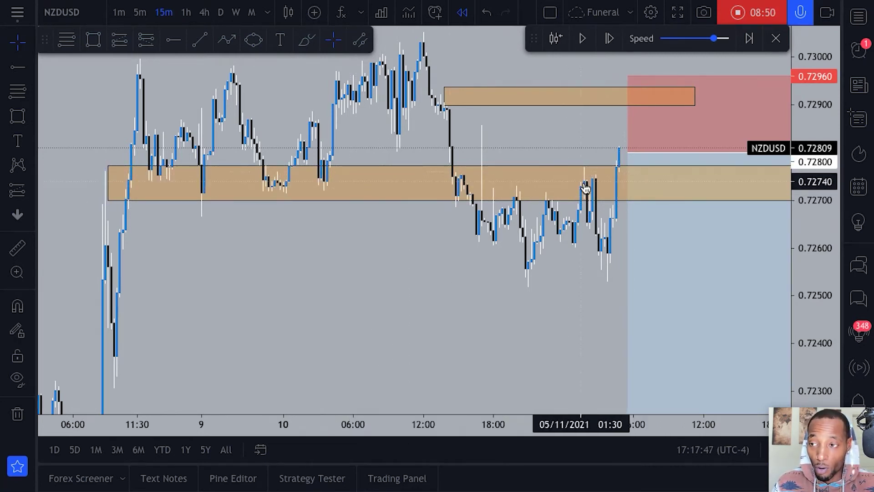
left_click(405, 171)
key("Delete")
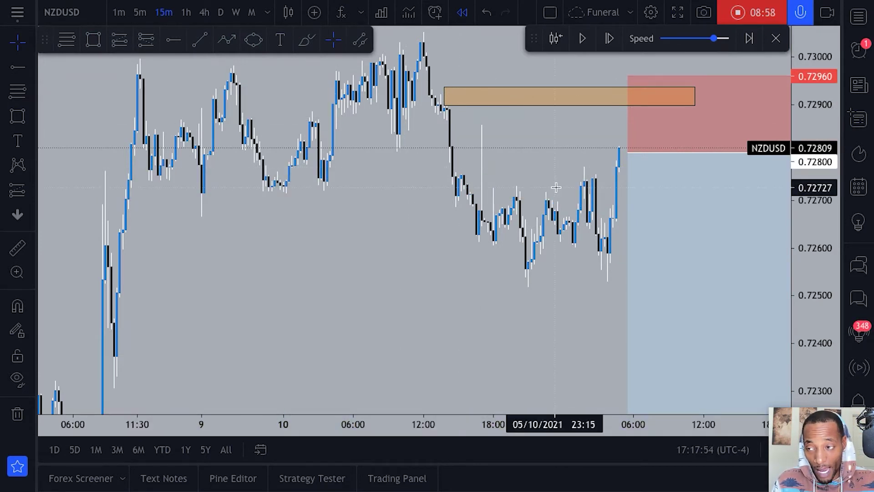
Advance the 15-minute replay by one candle, and restart it from the 05/11/2021 05:15 candle.
left_click(609, 38)
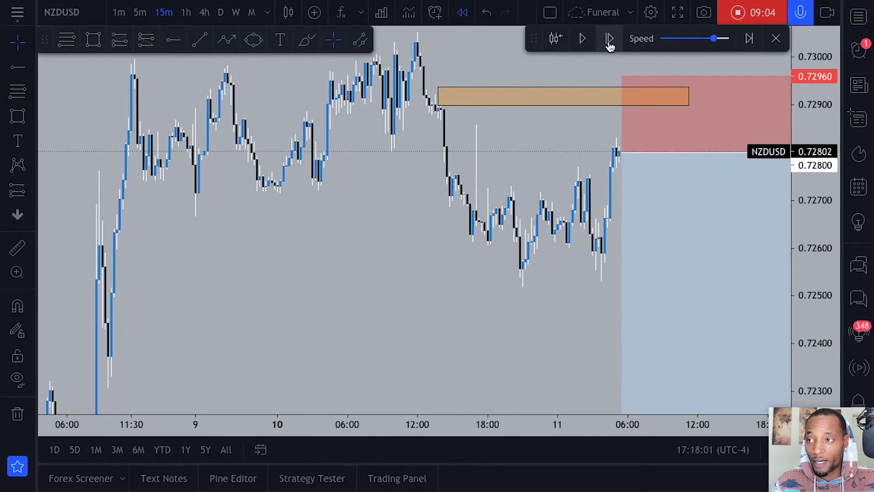
left_click(553, 46)
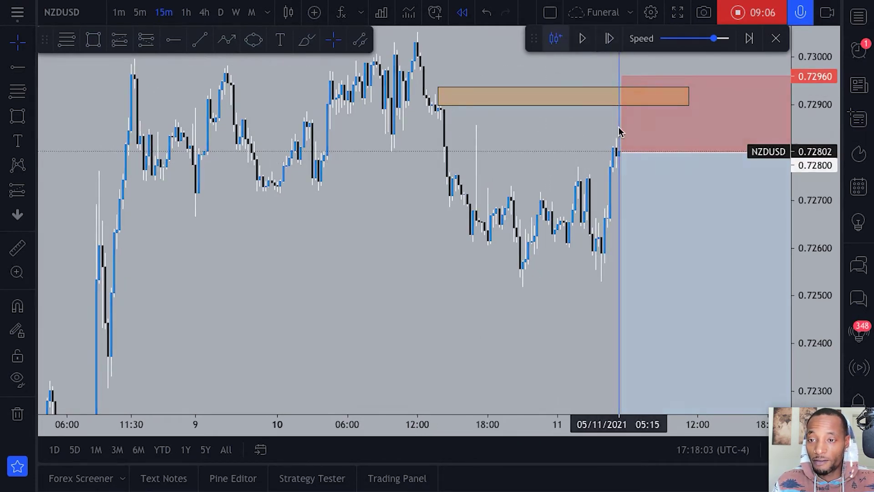
left_click(618, 135)
left_click_drag(442, 250, 202, 356)
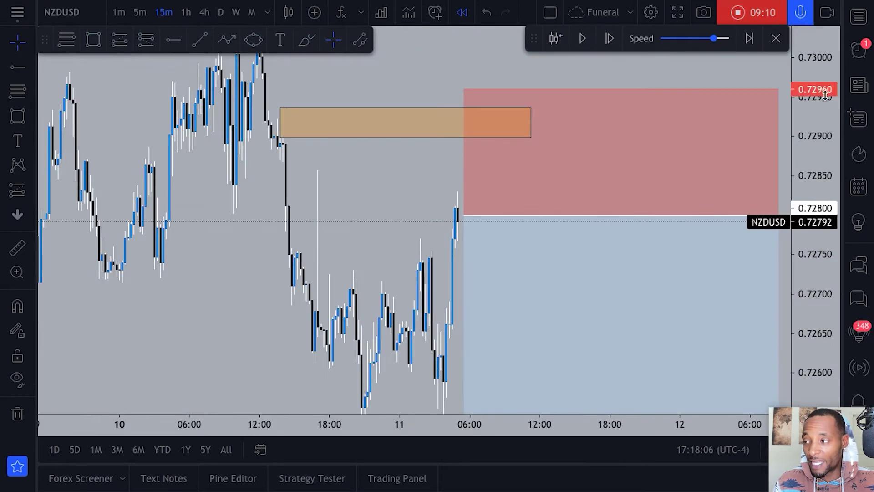
left_click_drag(813, 93, 776, 174)
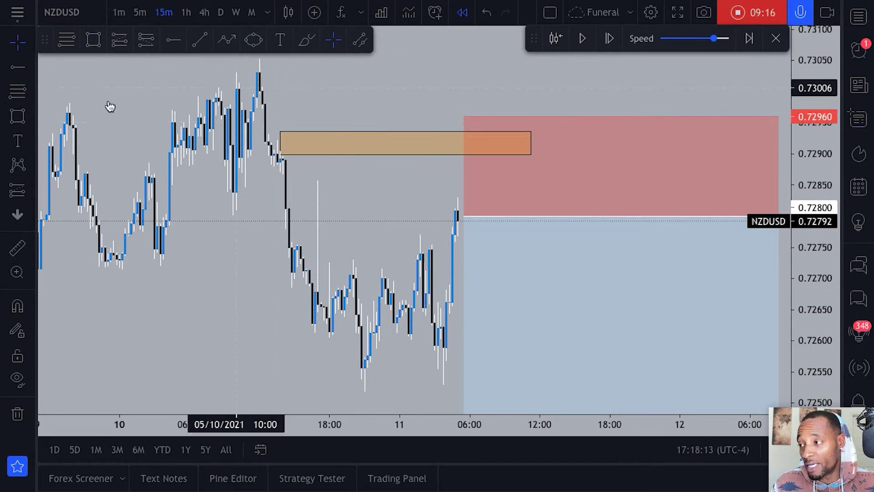
Draw a rectangle zone from 05/10/2021 08:30 to 05/11/2021 21:15, between 0.72836 and 0.72800.
key("alt+shift+r")
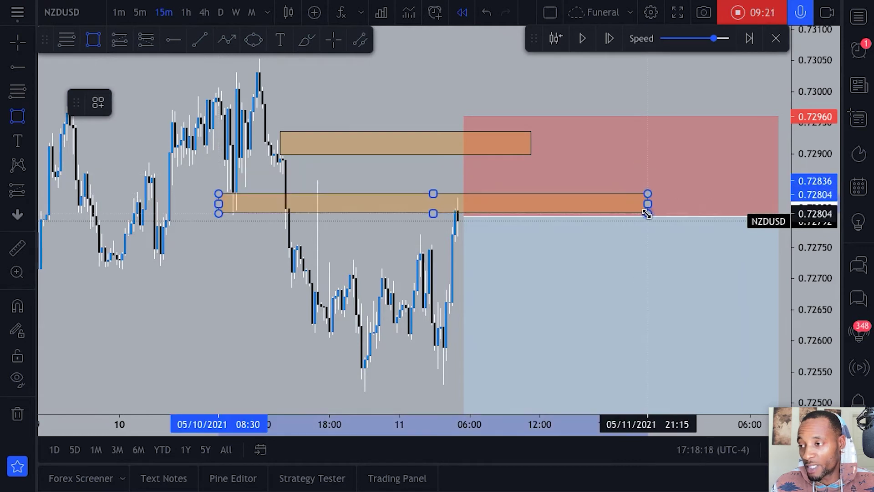
left_click(648, 217)
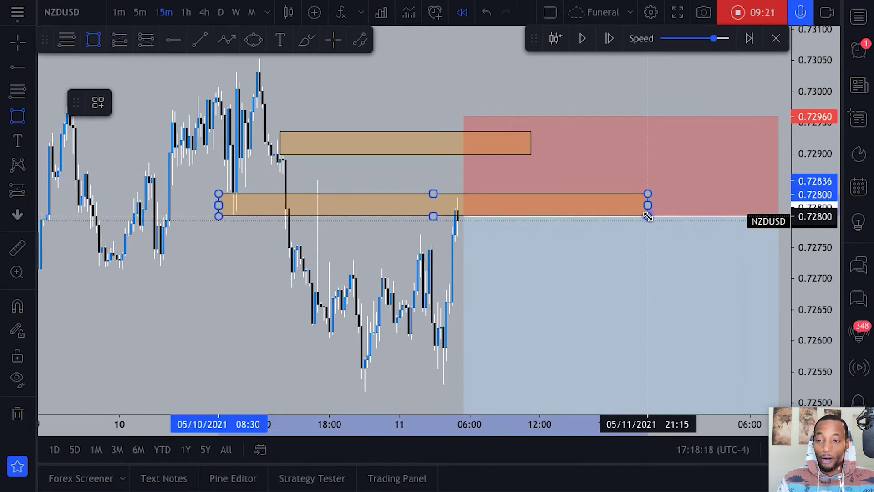
left_click(386, 166)
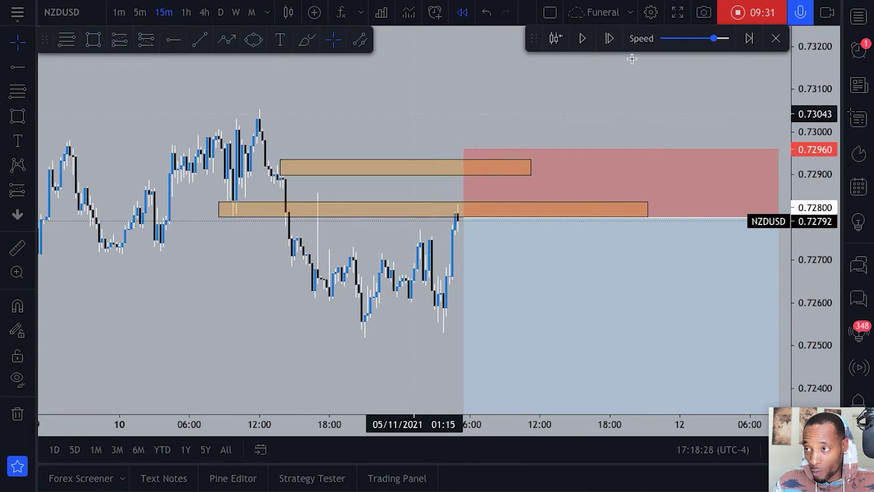
Draw a wide rectangle zone from 05/07/2021 08:30 to 05/11/2021 05:00, between 0.72740 and 0.72668.
left_click_drag(452, 129, 664, 77)
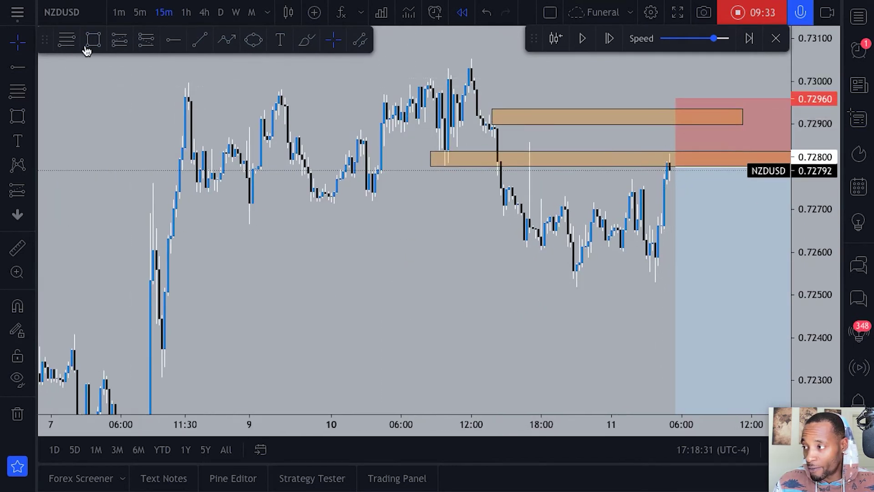
left_click(87, 48)
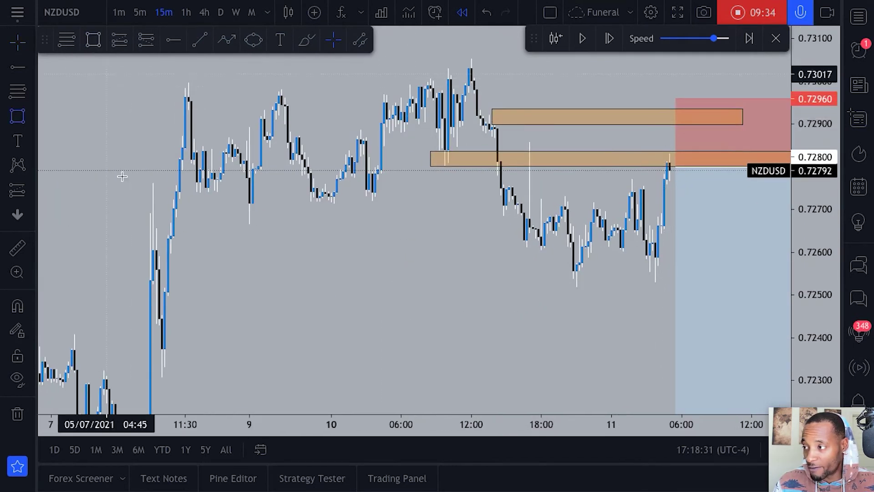
left_click_drag(642, 186, 669, 222)
left_click(565, 240)
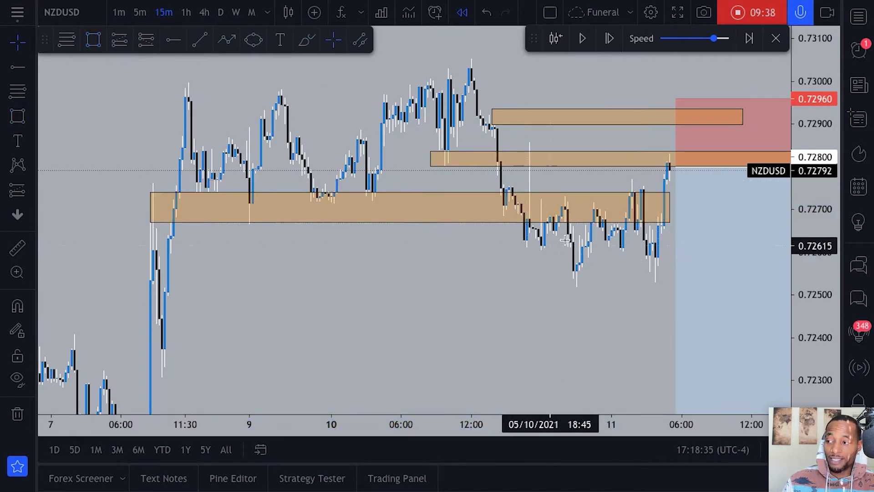
Delete the wide rectangle zone below the 0.72800 entry level.
left_click(442, 197)
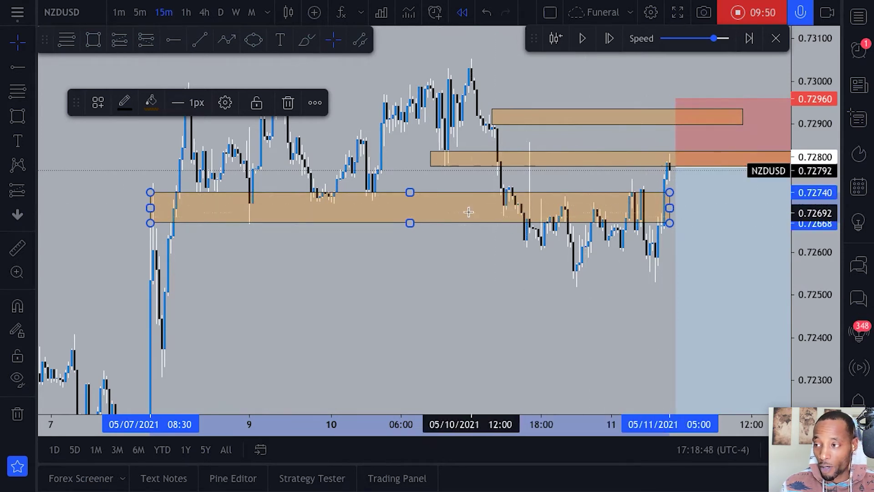
key("Delete")
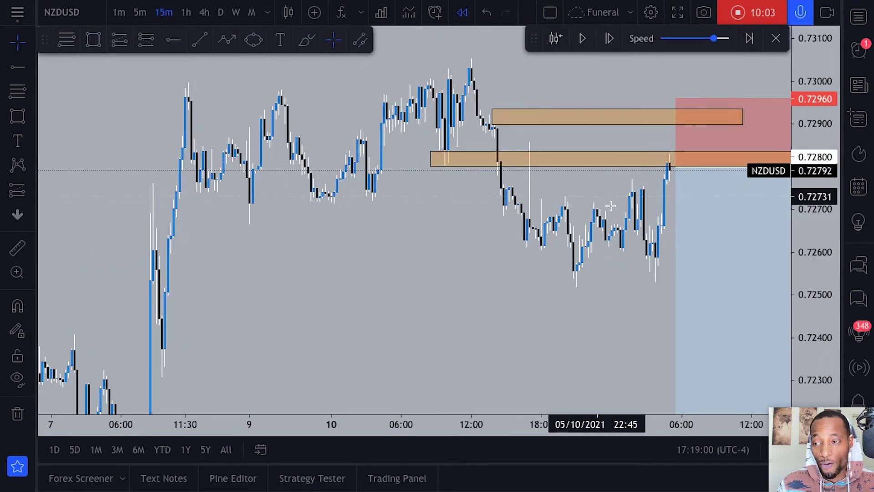
left_click_drag(619, 332, 459, 345)
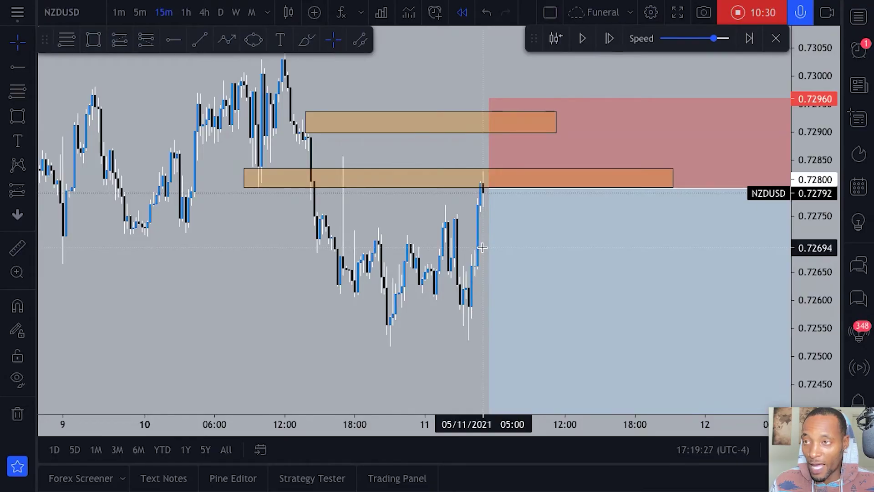
left_click_drag(829, 149, 825, 193)
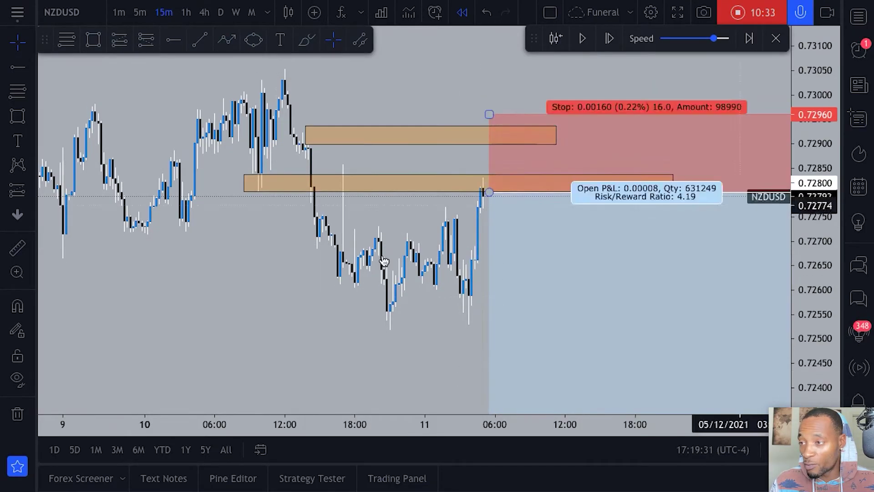
Examine where price meets the zone at the 0.72800 entry and the earlier price action that formed that zone.
left_click_drag(329, 250, 393, 147)
left_click_drag(337, 176, 315, 255)
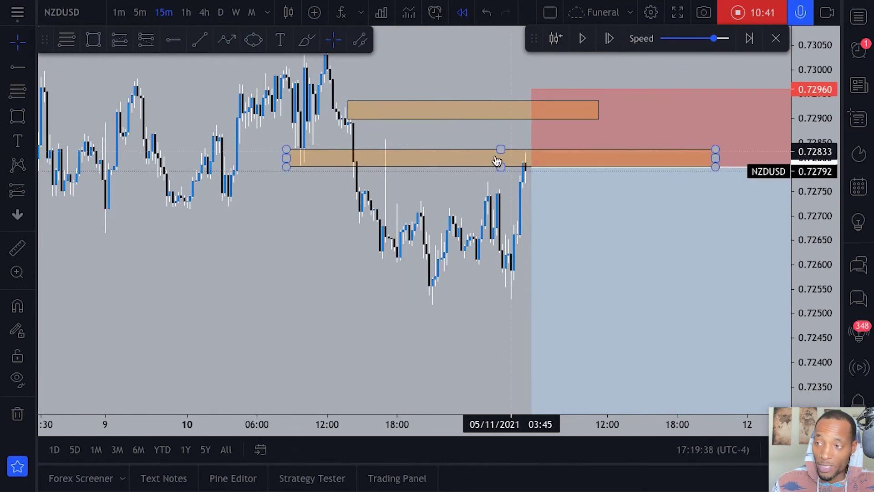
left_click(529, 168)
left_click(527, 177)
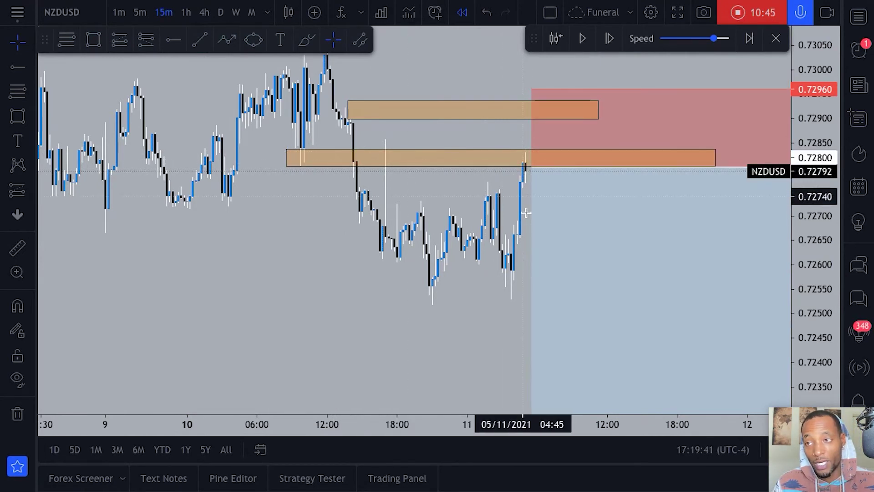
left_click(306, 162)
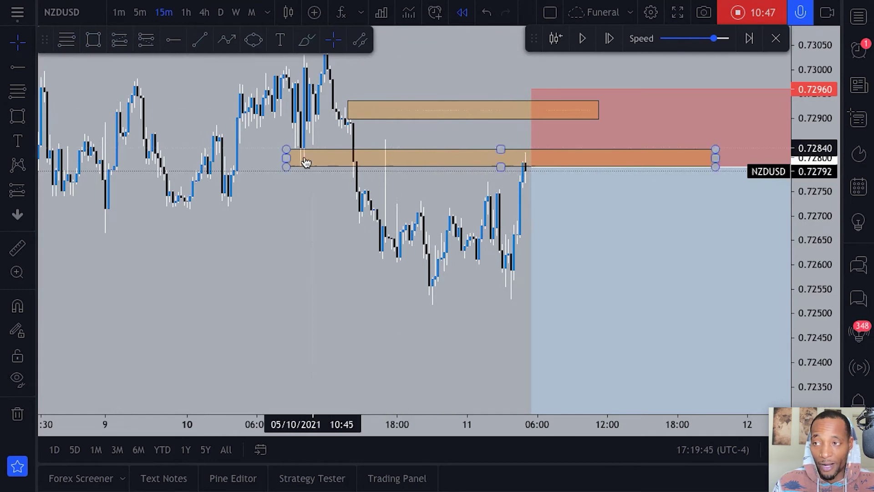
left_click(632, 80)
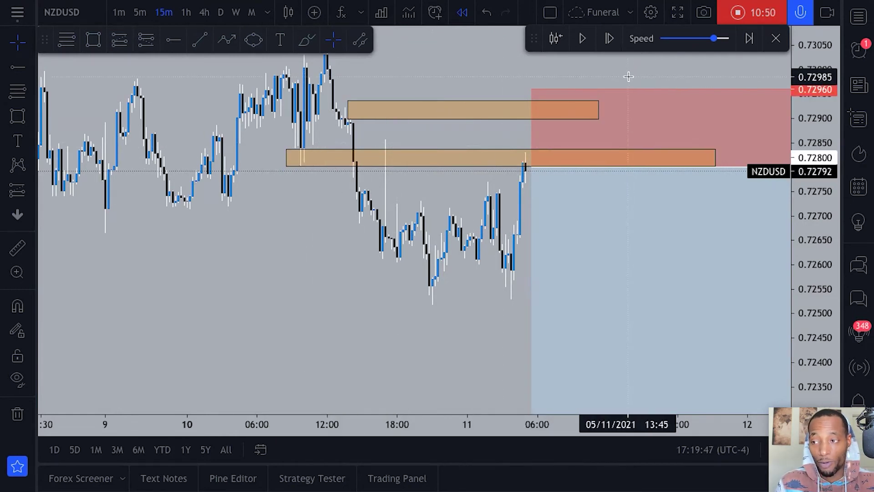
left_click_drag(809, 95, 806, 171)
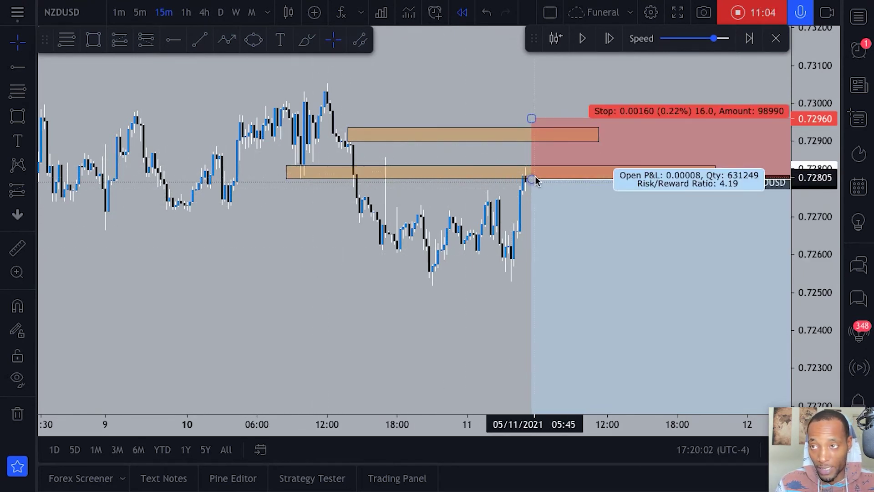
Advance the 15-minute replay by two candles and inspect the 0.72800 short entry up close.
left_click(609, 39)
left_click(610, 38)
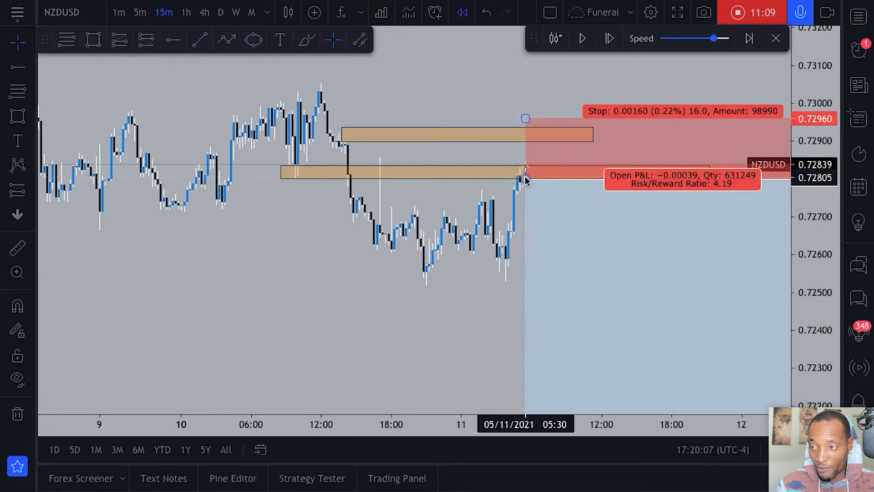
left_click_drag(809, 276, 810, 180)
left_click_drag(811, 328, 811, 98)
left_click_drag(405, 224, 321, 299)
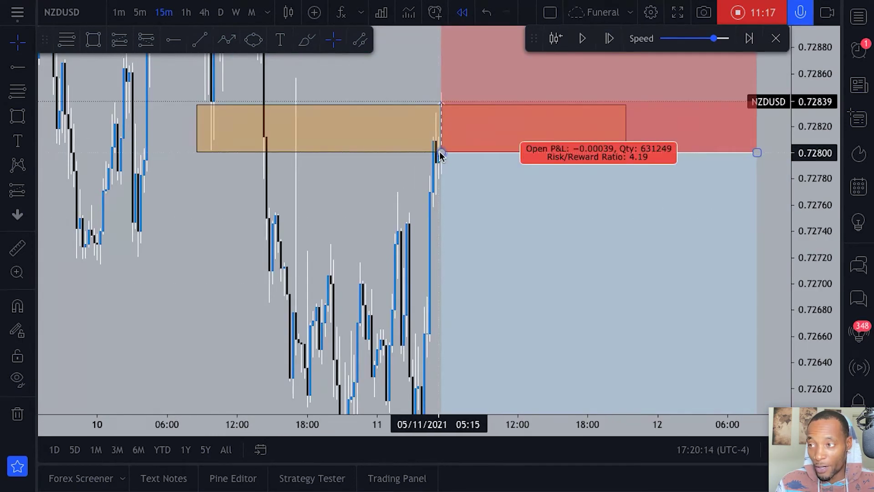
left_click_drag(820, 177, 820, 391)
Advance the 15-minute replay candle by candle to about 07:00 on 05/11/2021.
left_click(609, 38)
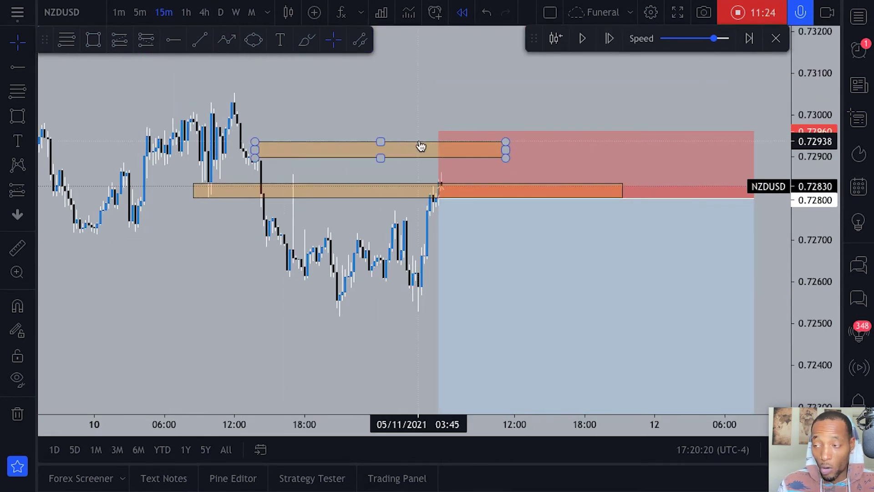
left_click(609, 38)
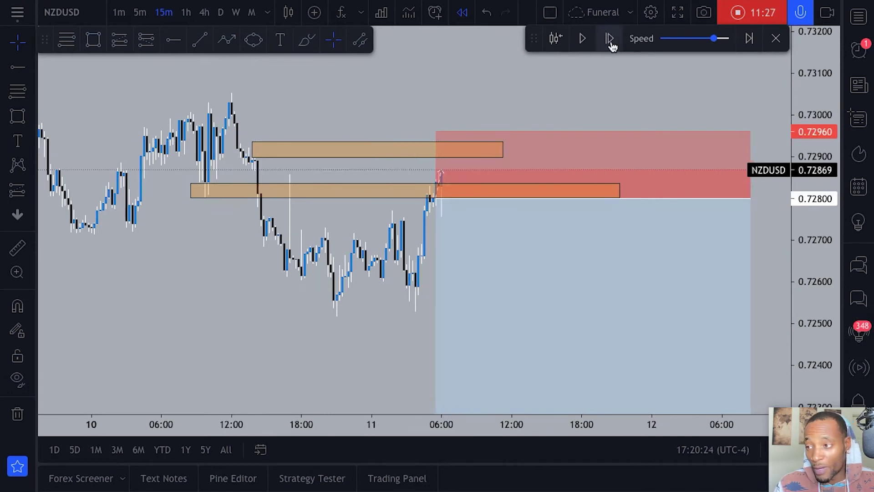
left_click(610, 40)
left_click(609, 40)
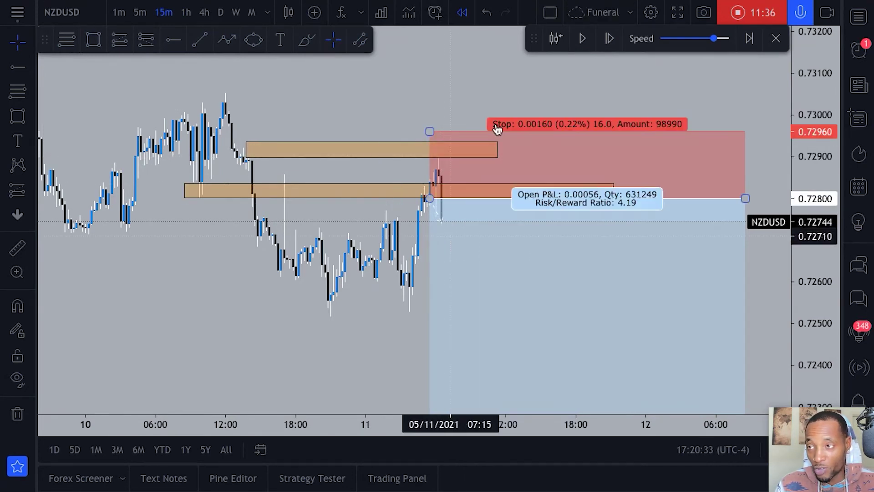
left_click(609, 39)
left_click(609, 40)
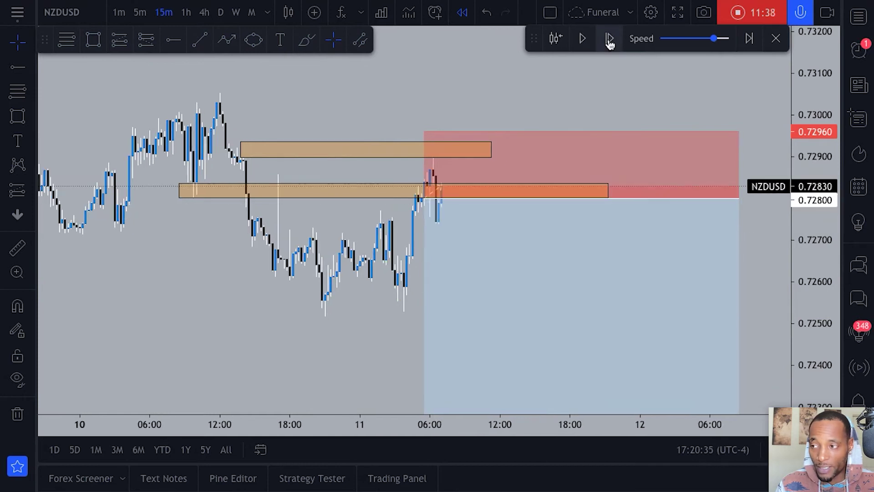
Continue the 15-minute replay candle by candle to about 10:00 on 05/11/2021.
left_click(609, 39)
left_click(609, 39)
left_click(609, 39)
left_click(609, 39)
left_click(609, 40)
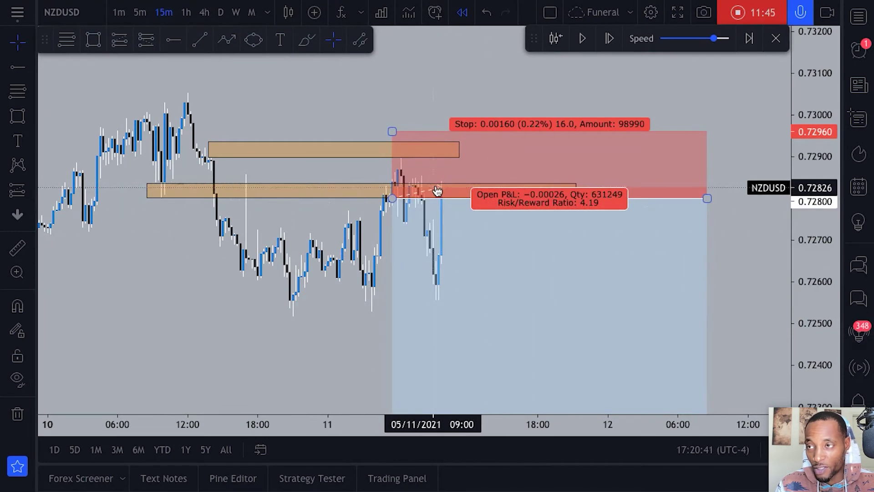
left_click(609, 39)
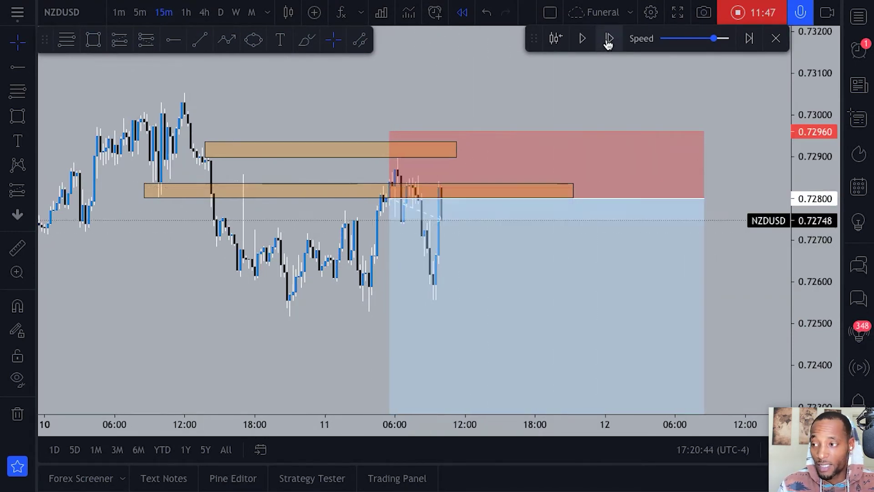
Continue the 15-minute replay candle by candle to about 12:00 on 05/11/2021.
left_click(609, 39)
left_click(609, 39)
left_click(609, 39)
left_click(609, 40)
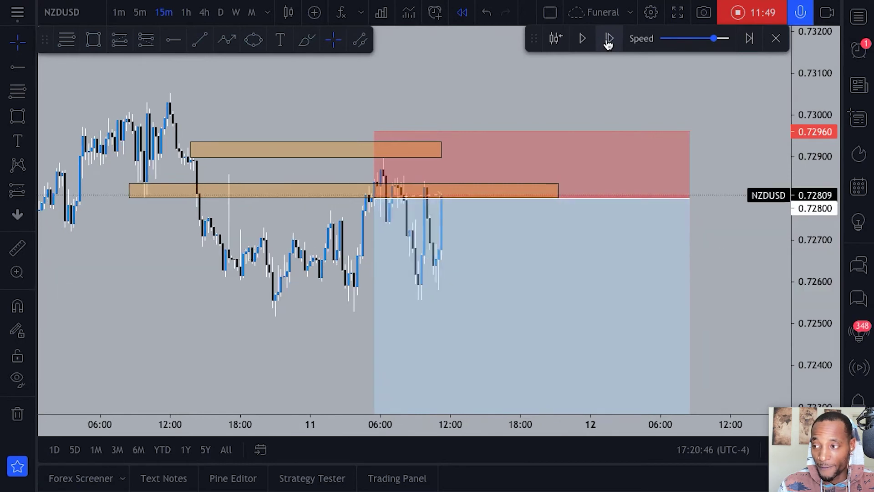
left_click(609, 40)
left_click(609, 39)
Show the short position down to its 0.72130 target zone and advance the replay by two candles.
left_click_drag(812, 172, 813, 191)
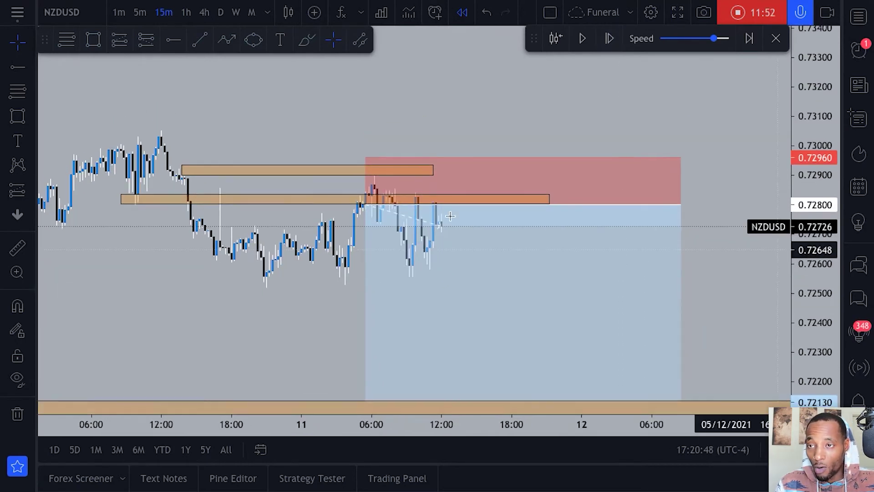
left_click_drag(748, 164, 770, 58)
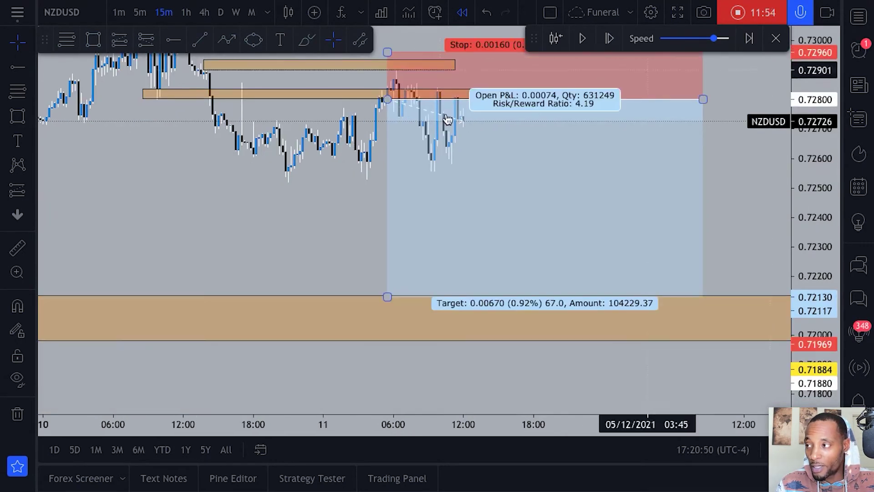
left_click_drag(290, 246, 396, 222)
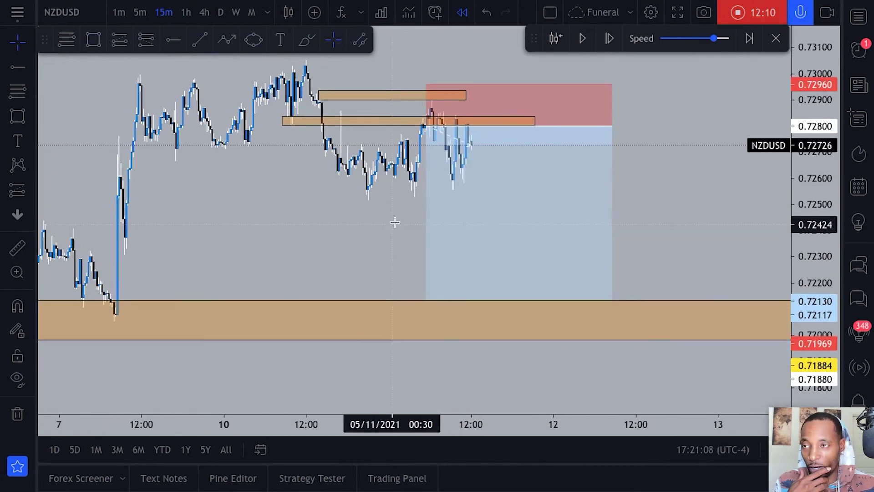
left_click(609, 38)
left_click(610, 39)
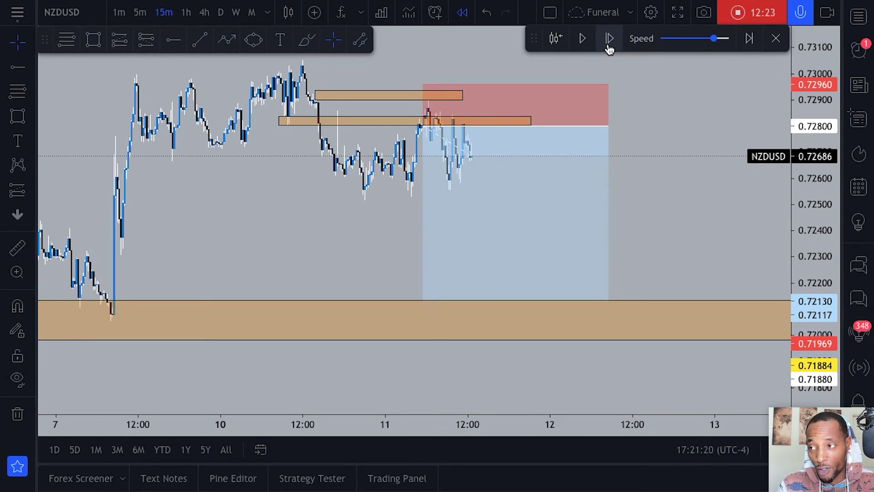
Send the short position drawing to the back so it sits behind the price candles.
left_click(528, 99)
left_click(724, 120)
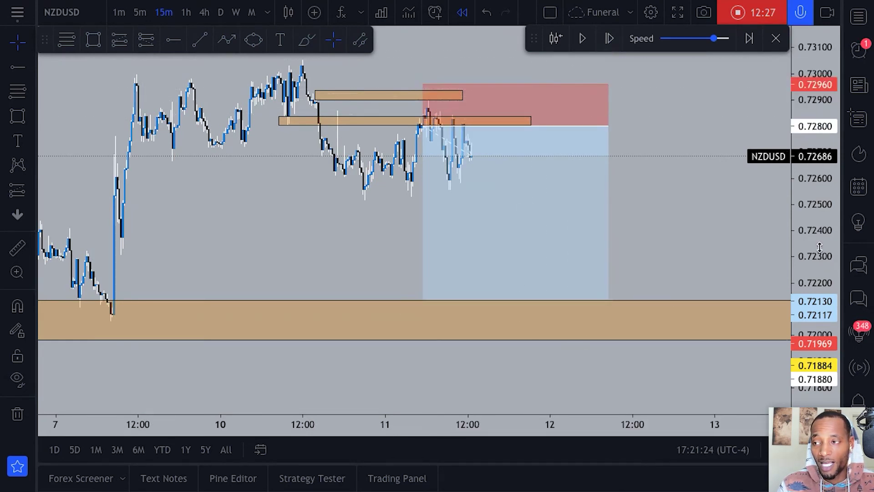
mouse_move(728, 120)
left_mouse_down()
mouse_move(698, 166)
mouse_move(723, 239)
left_mouse_up()
right_click(612, 185)
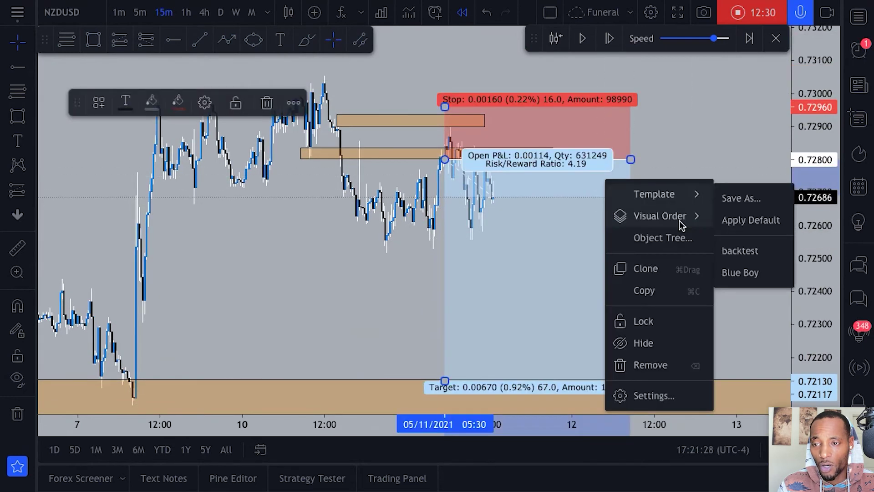
mouse_move(660, 214)
left_click(728, 241)
left_click(691, 100)
Advance the 15-minute replay candle by candle to about 17:30 on 05/11/2021.
left_click(609, 39)
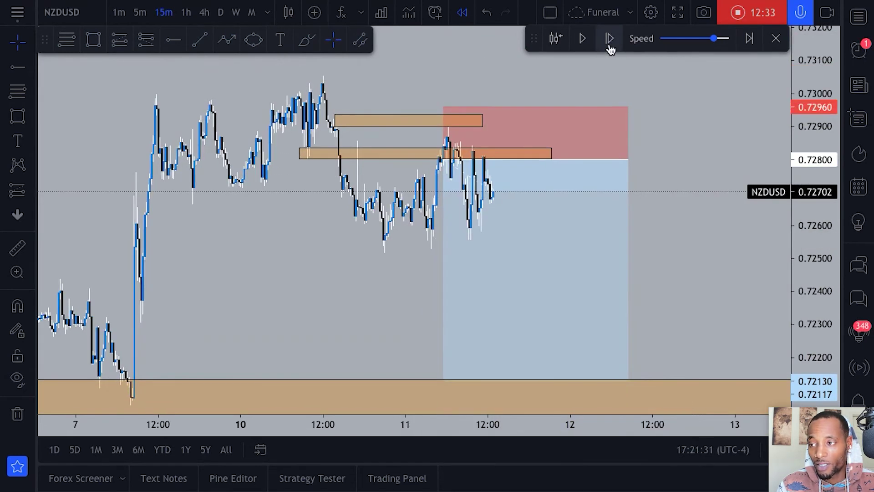
left_click(609, 39)
left_click(609, 39)
left_click(609, 39)
left_click(609, 39)
left_click(609, 39)
left_click(609, 39)
left_click(609, 39)
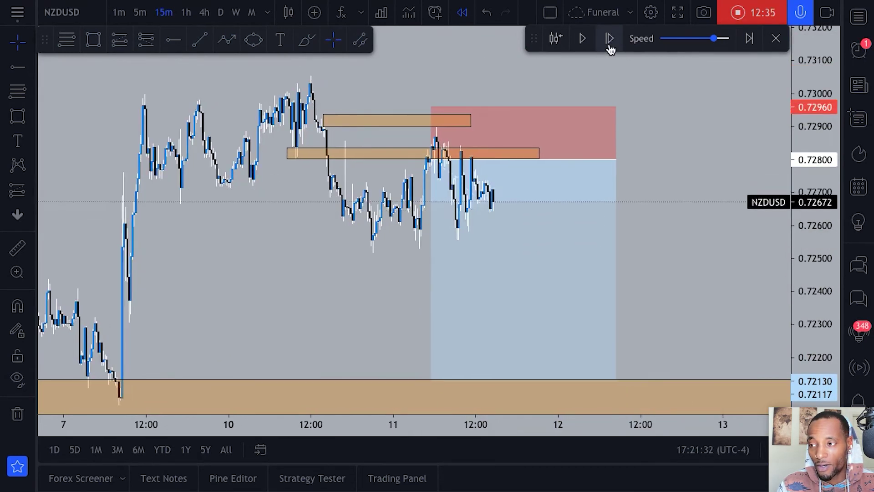
left_click(609, 39)
left_click(609, 40)
left_click(609, 39)
left_click(609, 40)
left_click(609, 39)
left_click(609, 39)
left_click(609, 41)
Advance the 15-minute replay candle by candle to about 00:30 on 05/12/2021.
left_click(609, 41)
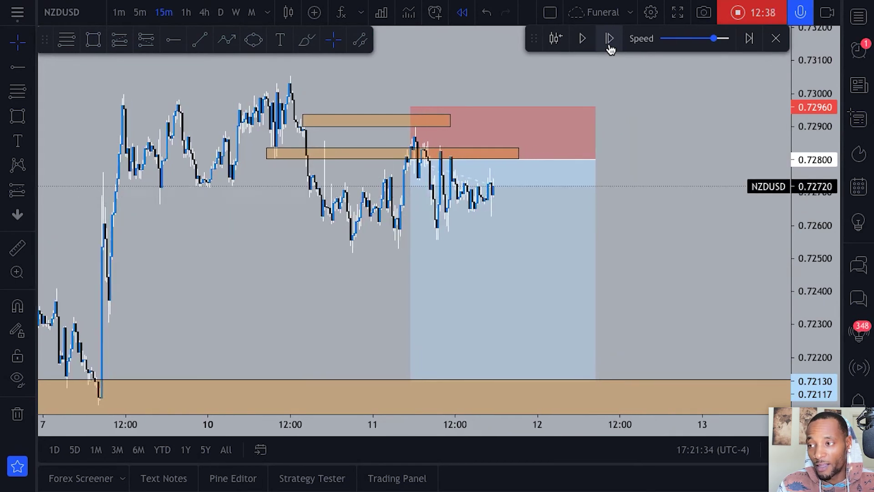
left_click(610, 41)
left_click(610, 41)
left_click(609, 41)
left_click(610, 41)
left_click(609, 41)
left_click(610, 41)
left_click(609, 40)
left_click(610, 40)
left_click(609, 39)
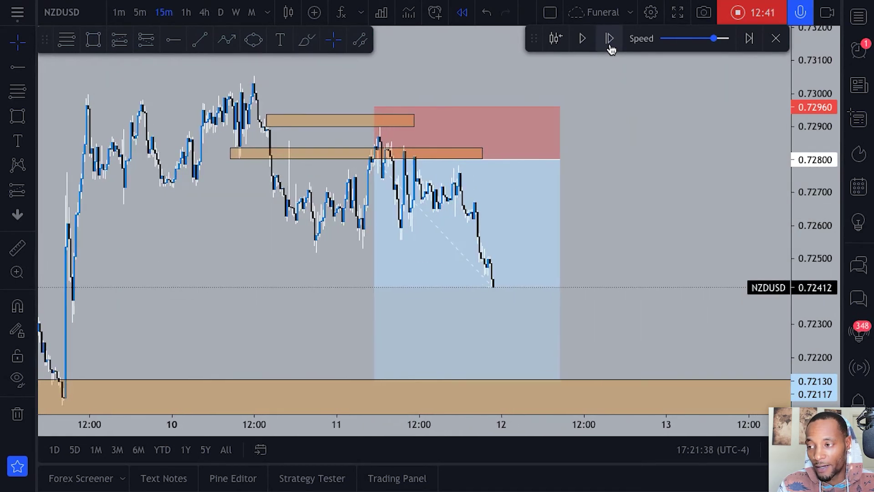
left_click(610, 39)
left_click(609, 39)
left_click(610, 39)
left_click(610, 39)
left_click(610, 40)
left_click_drag(736, 108, 739, 103)
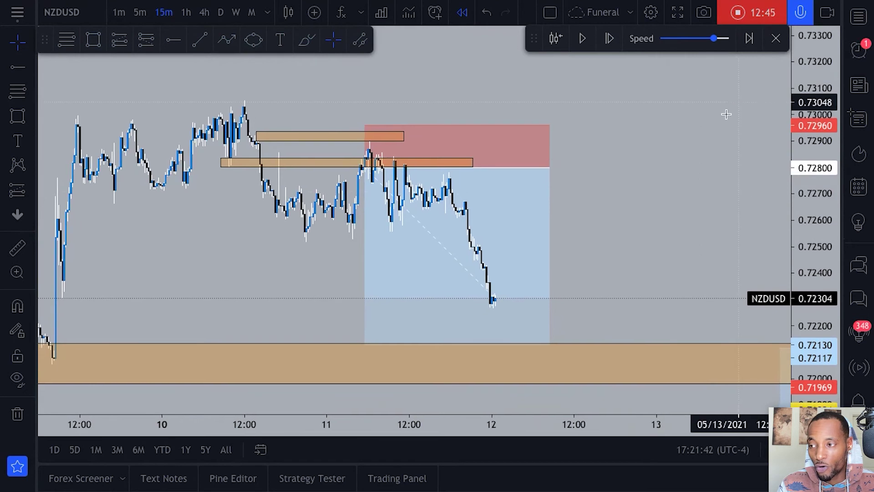
Continue the 15-minute replay candle by candle to about 05:45 on 05/12/2021.
left_click_drag(662, 171, 703, 89)
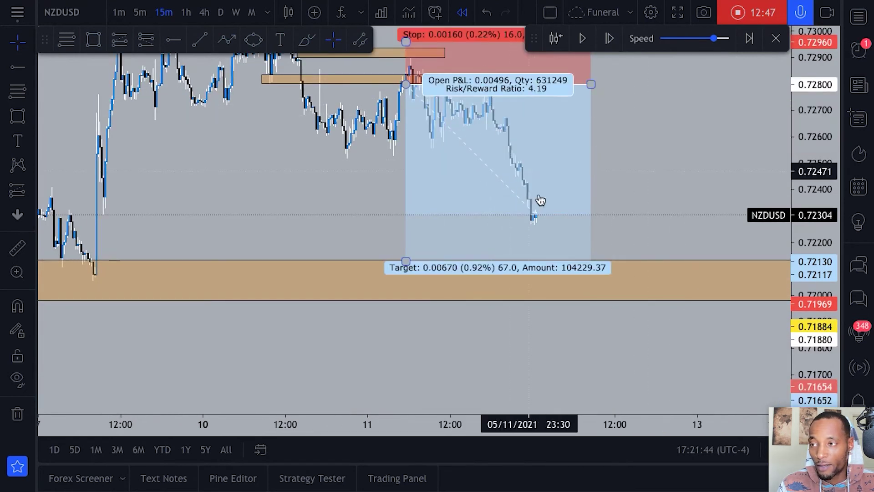
left_click(612, 39)
left_click(613, 39)
left_click(612, 40)
left_click(614, 40)
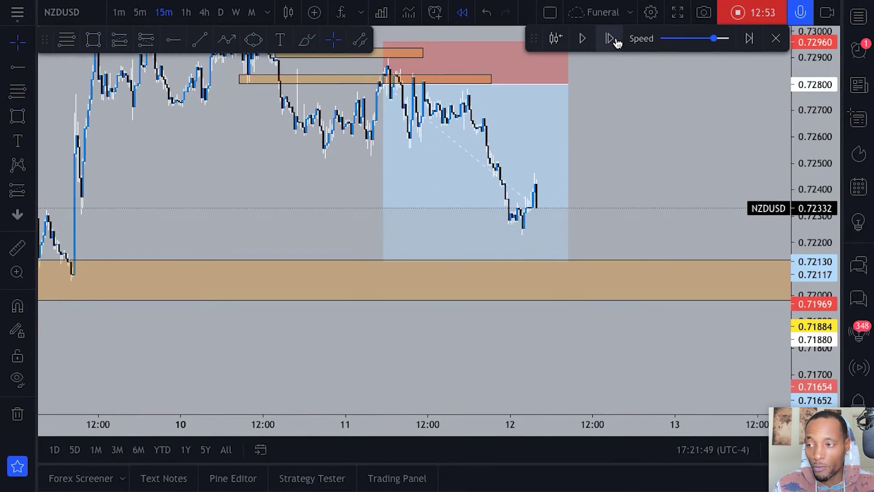
left_click(615, 40)
left_click(614, 40)
left_click(614, 40)
left_click(611, 39)
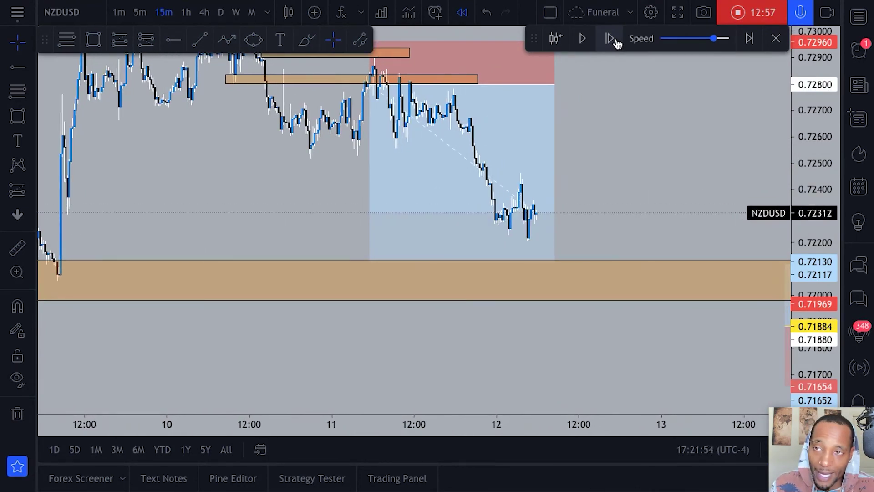
Step the 15-minute replay forward until price reaches the short position's 0.72130 target.
left_click(614, 40)
left_click(614, 40)
left_click(614, 40)
left_click(614, 40)
left_click(614, 40)
left_click(614, 40)
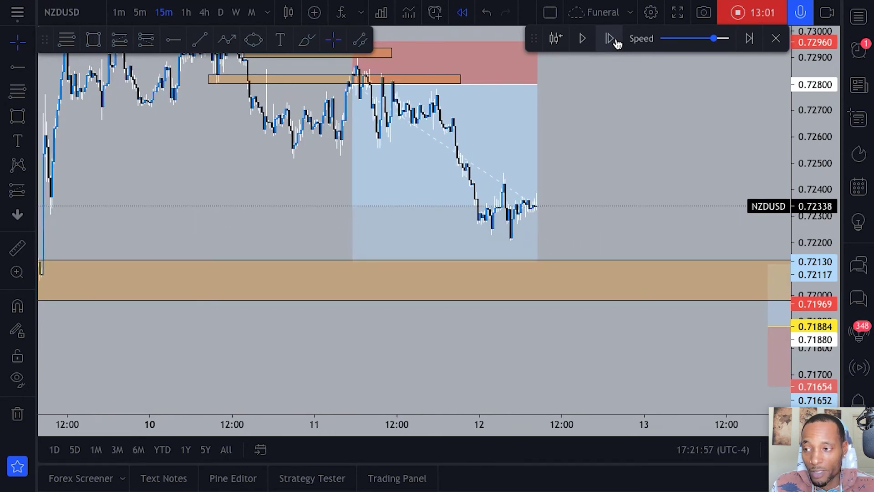
left_click(615, 40)
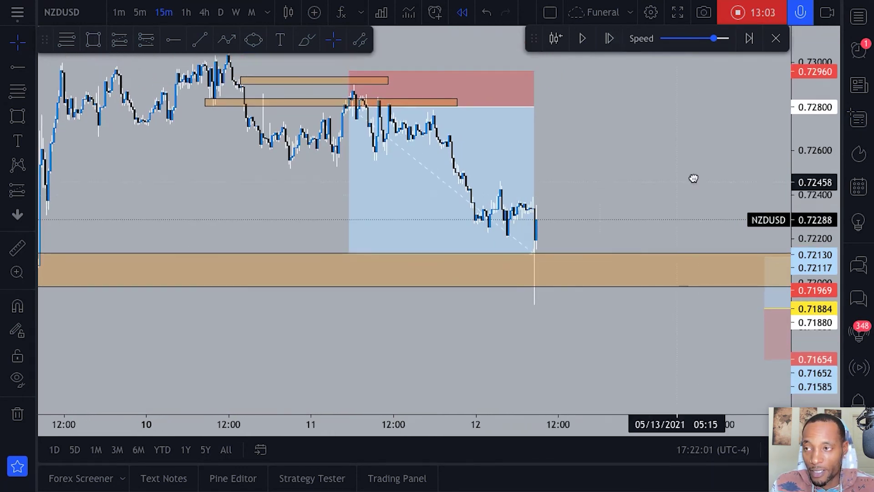
Advance the replay past the target zone to about 13:00 on 05/12/2021 and review the whole move from the entry.
left_click_drag(693, 178, 789, 163)
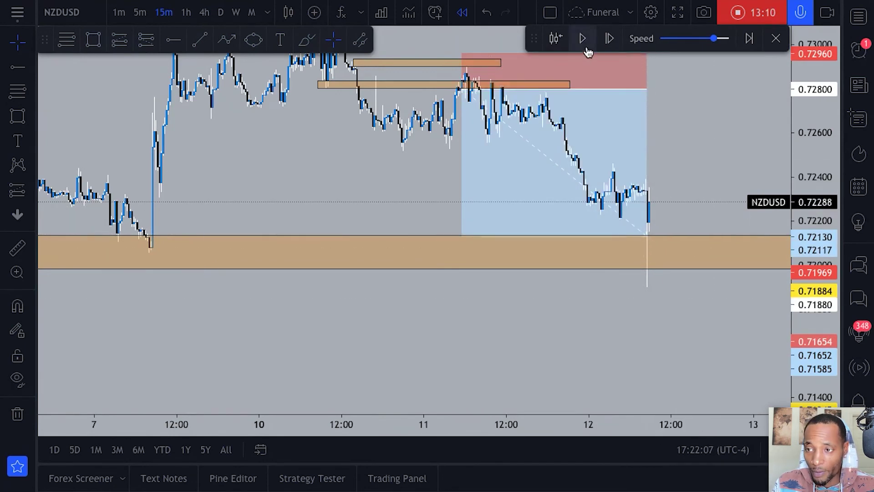
left_click(608, 40)
left_click(608, 40)
left_click(608, 40)
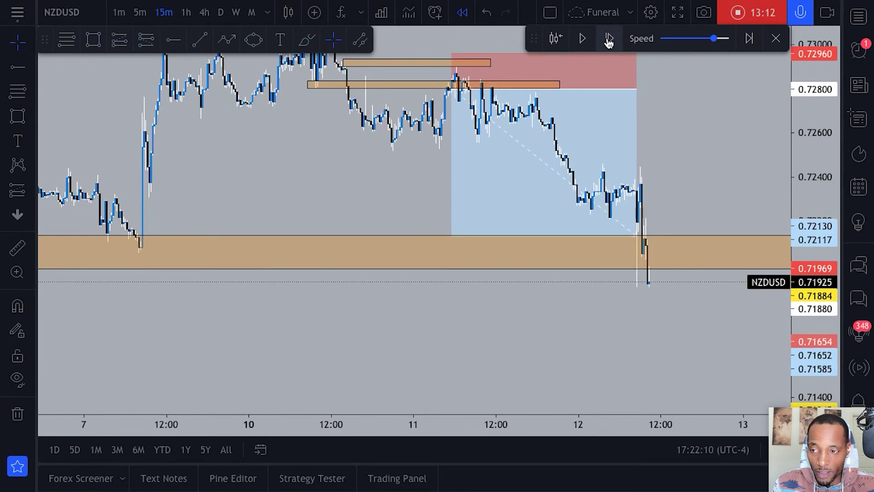
left_click(609, 40)
left_click(608, 41)
left_click(608, 40)
left_click(608, 41)
left_click_drag(806, 93, 802, 246)
left_click_drag(717, 176, 736, 171)
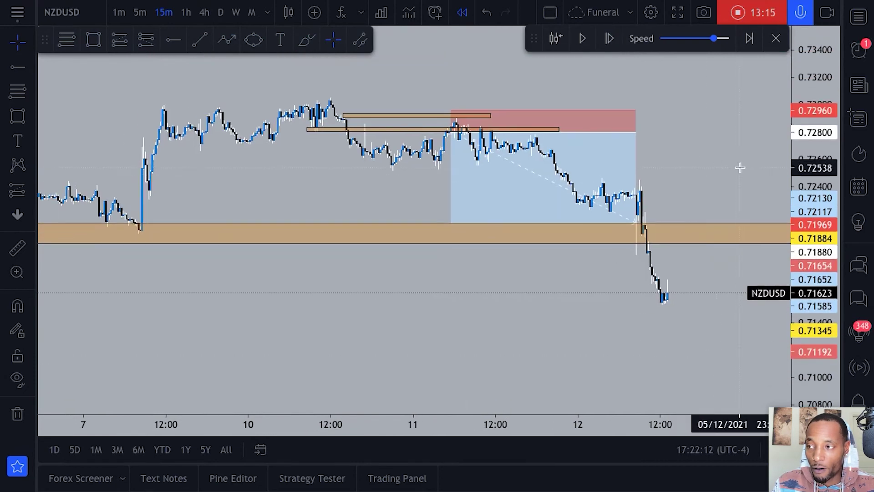
scroll(519, 180, "down", 3)
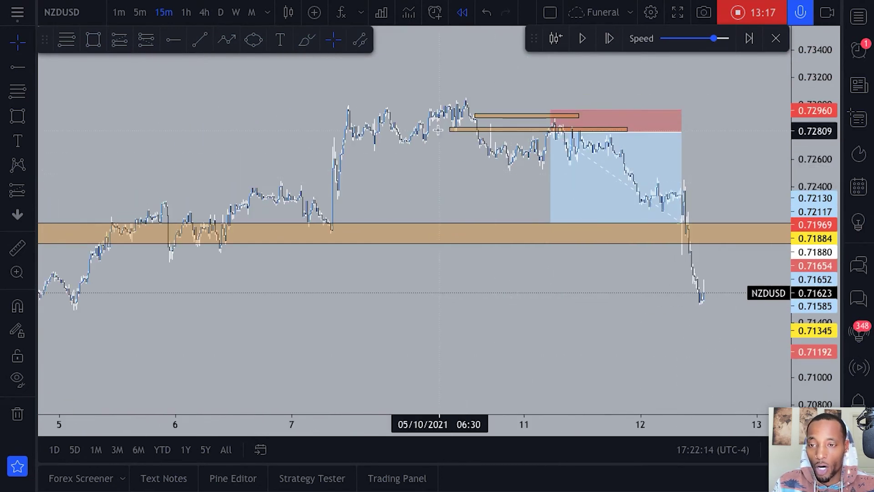
left_click_drag(814, 275, 811, 125)
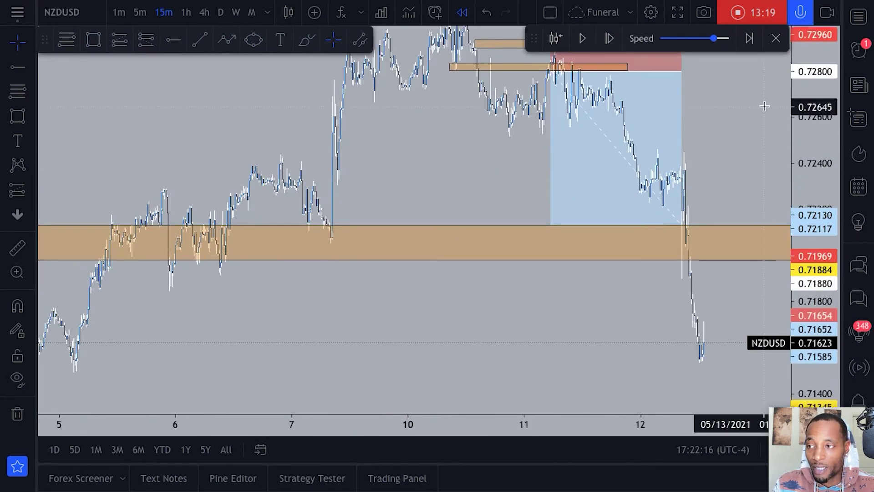
Examine the completed short trade between its zones and check the position's stop, target and risk/reward figures.
left_click_drag(759, 186, 718, 246)
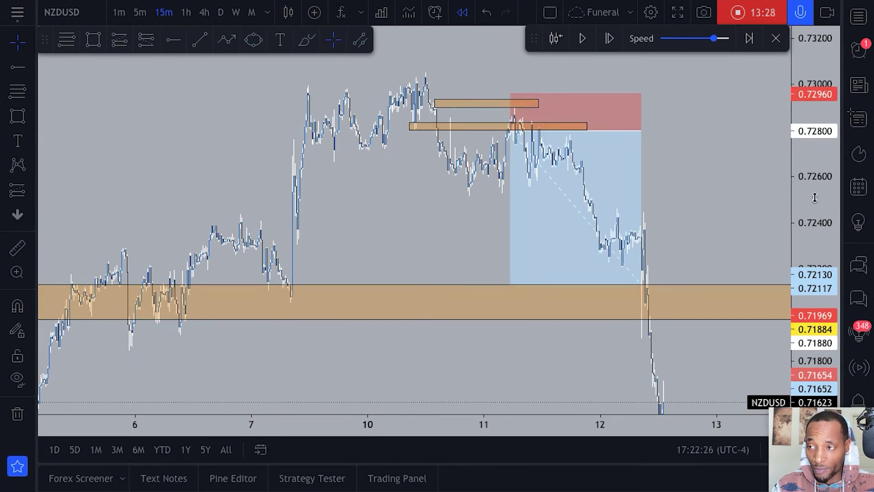
left_click_drag(813, 207, 811, 147)
left_click_drag(709, 167, 708, 201)
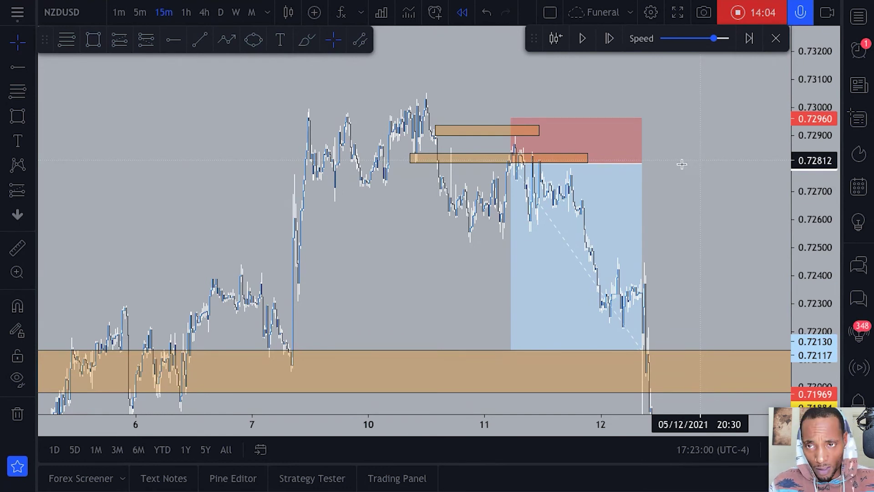
left_click_drag(803, 106, 801, 182)
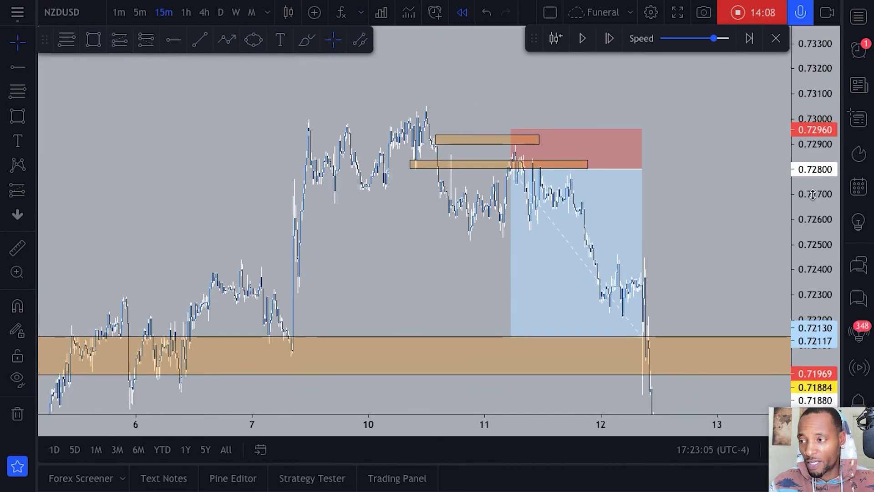
left_click_drag(689, 119, 687, 104)
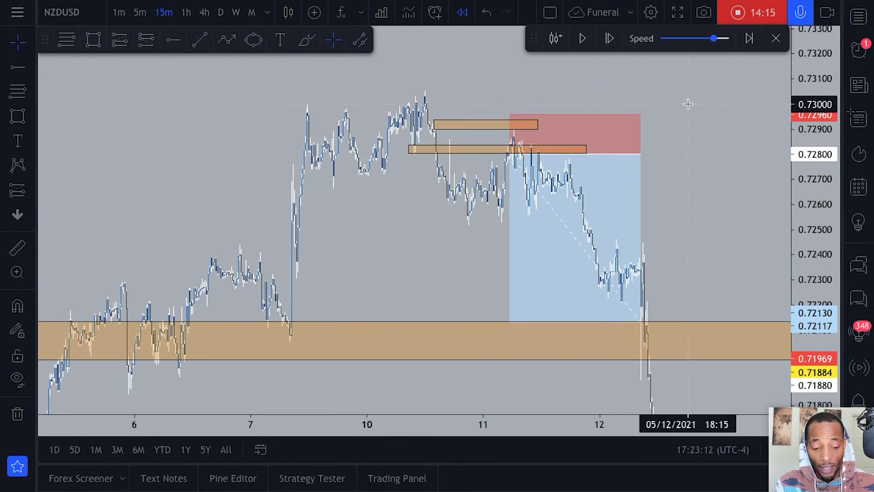
left_click(511, 120)
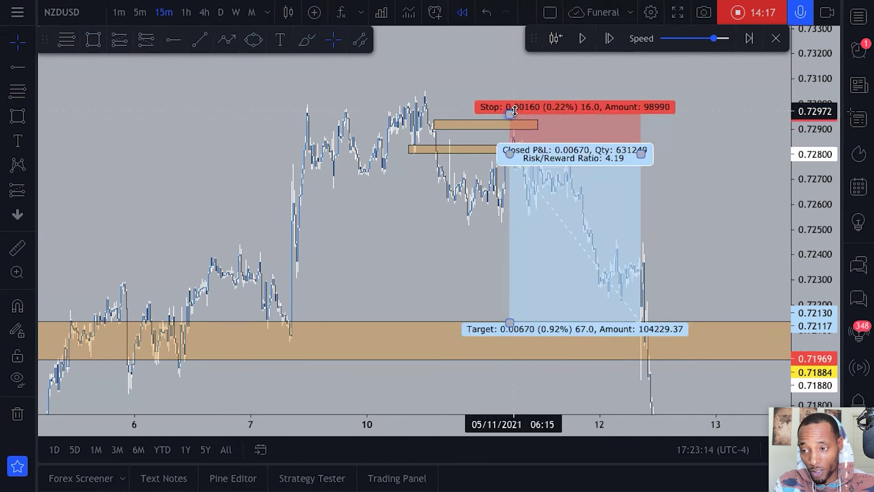
left_click(644, 91)
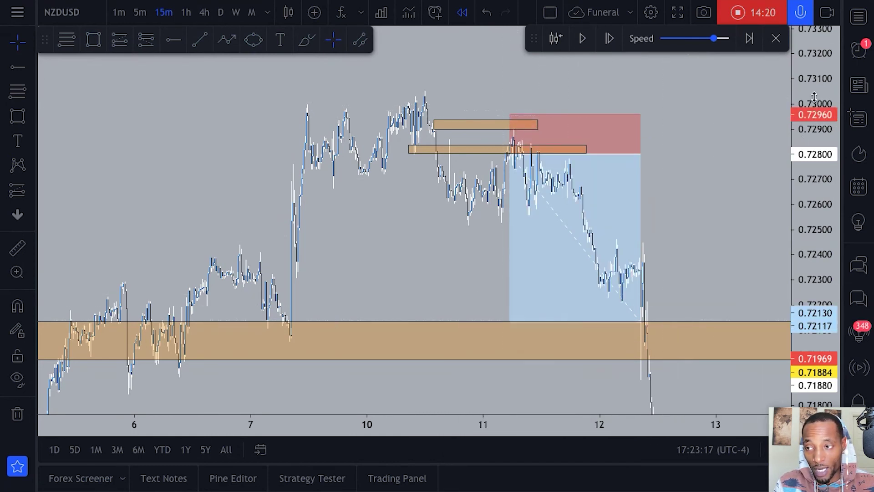
Extend the short position's time span forward to early on 05/13/2021, keeping its entry at 0.72800.
left_click_drag(814, 97, 776, 181)
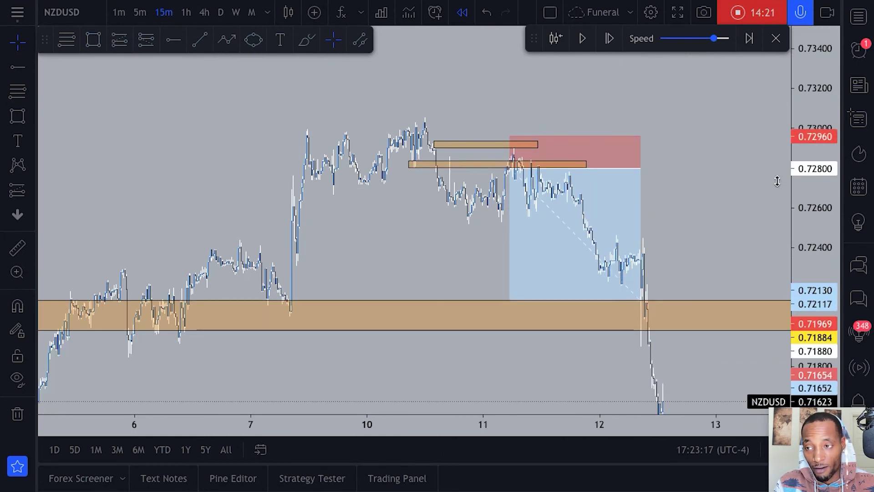
left_click_drag(640, 168, 762, 153)
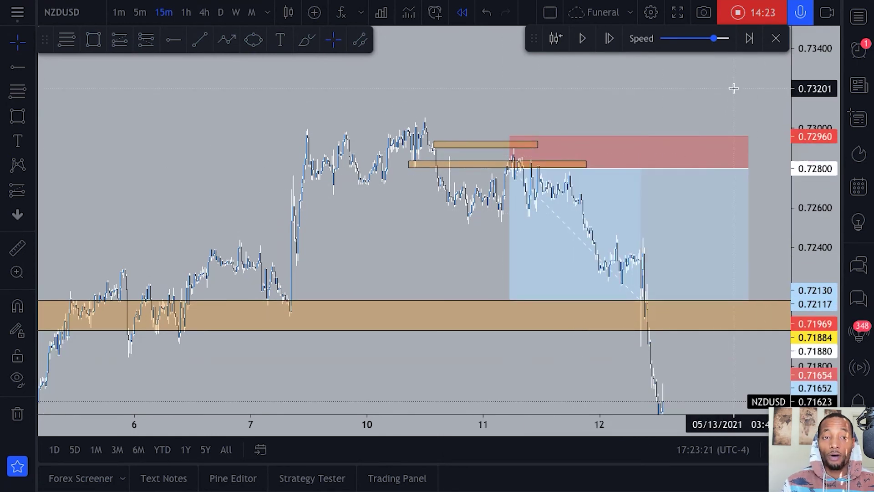